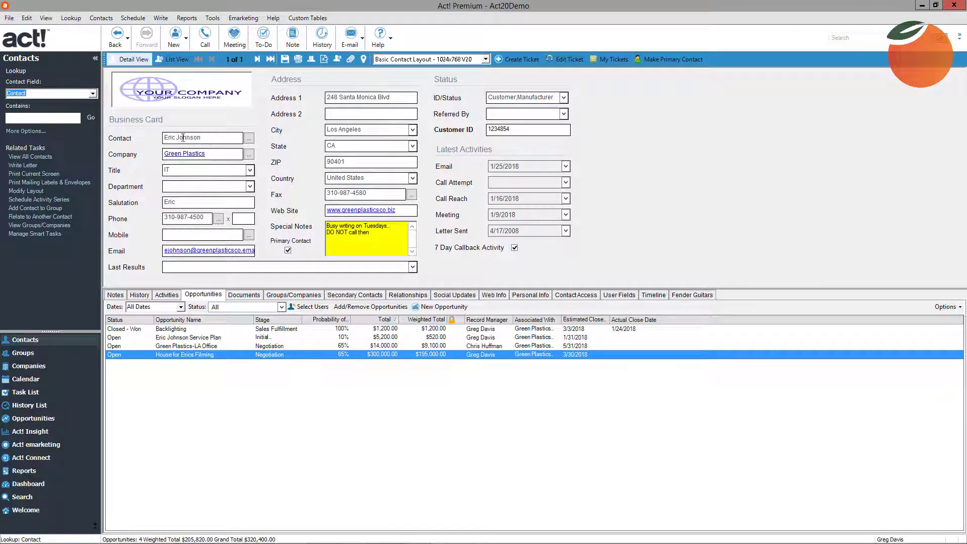
left_click_drag(204, 138, 164, 138)
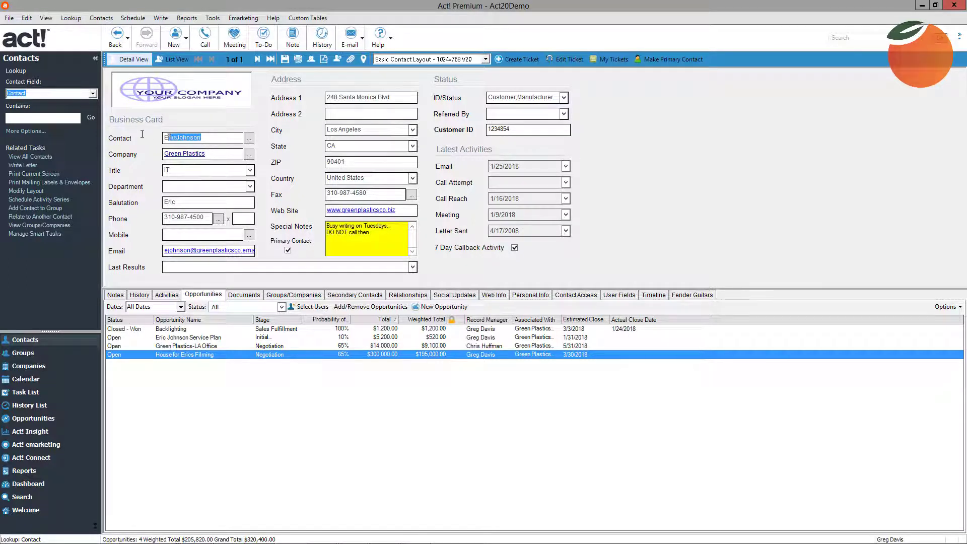
left_click(177, 138)
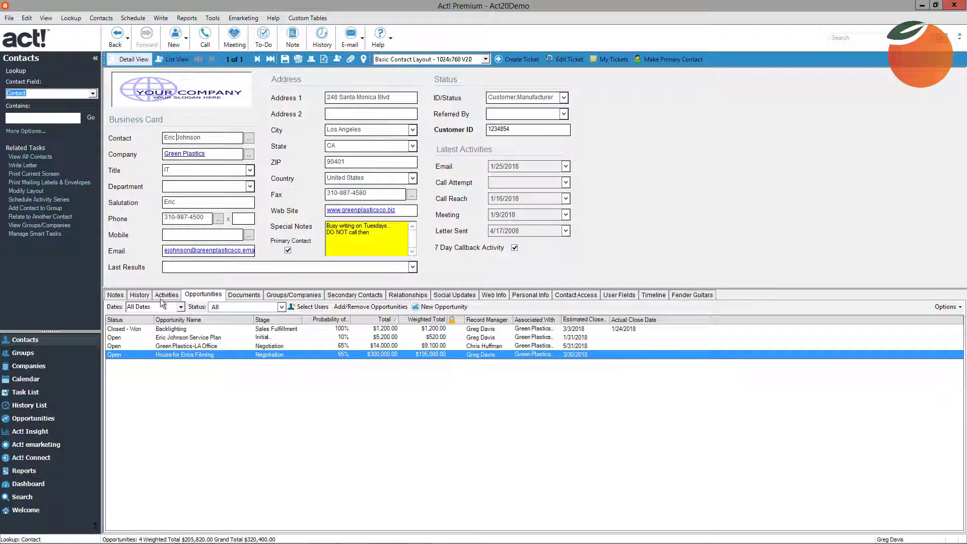
left_click(198, 296)
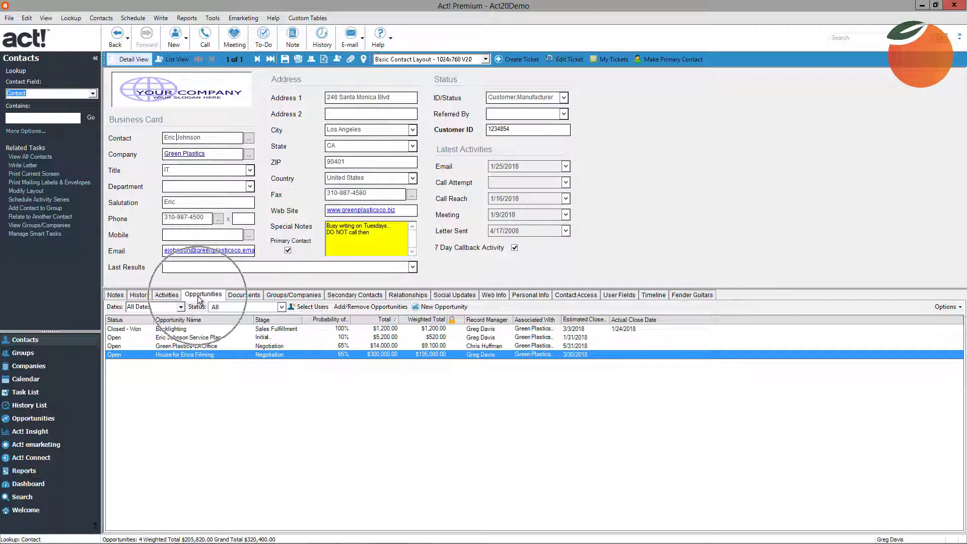
left_click(176, 331)
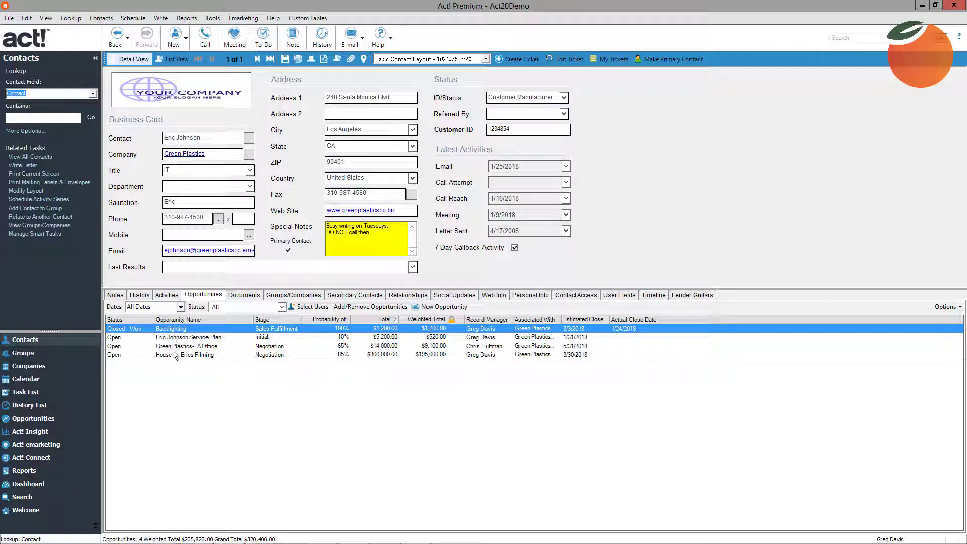
left_click(175, 338)
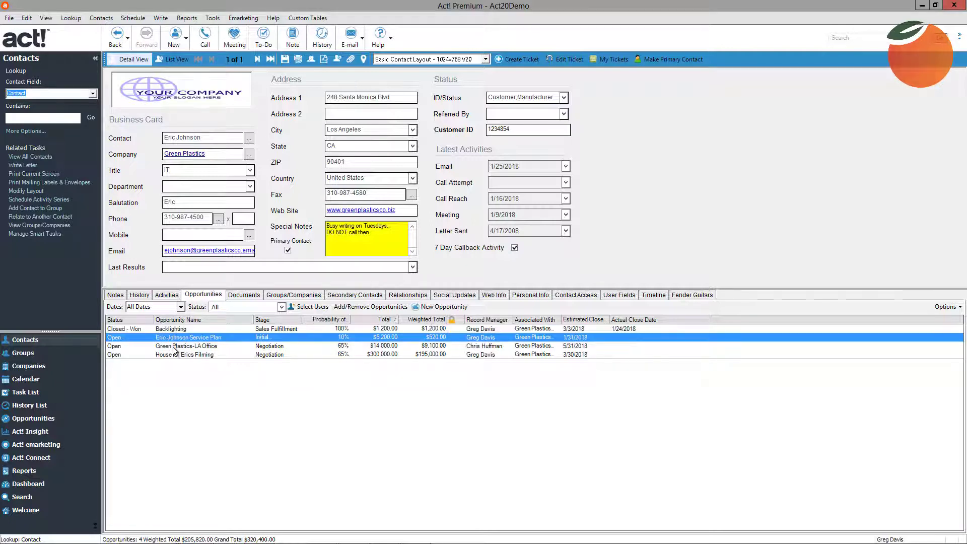
left_click(171, 354, "shift")
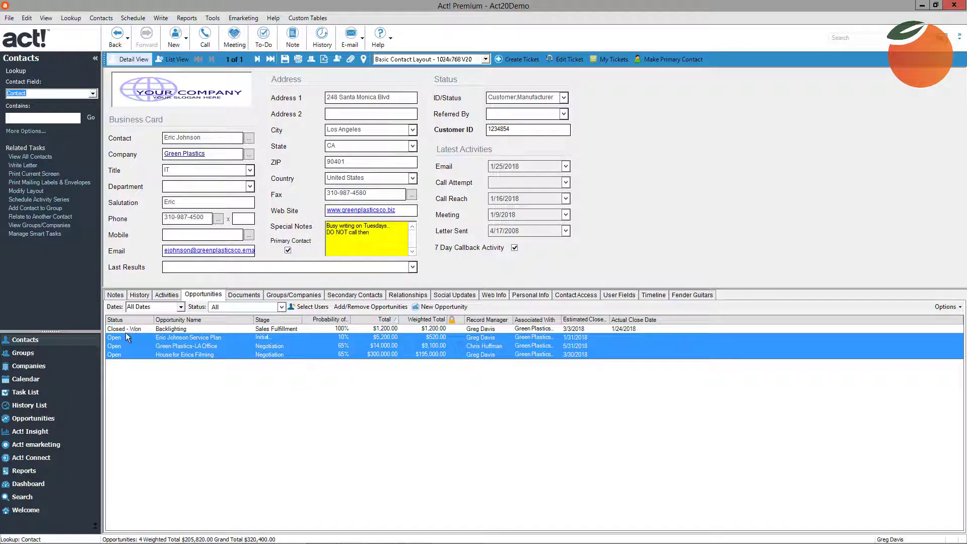
left_click(115, 331)
mouse_move(115, 335)
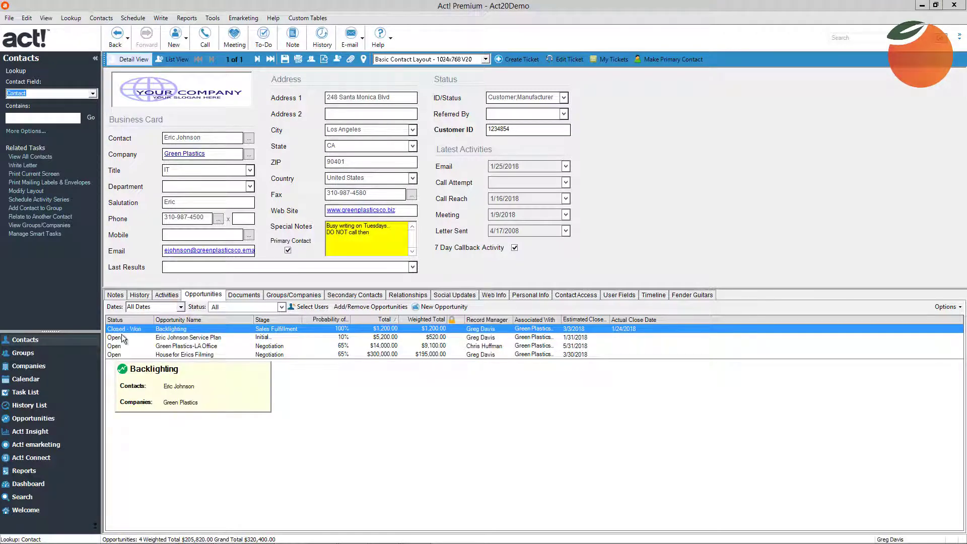
left_click(122, 338)
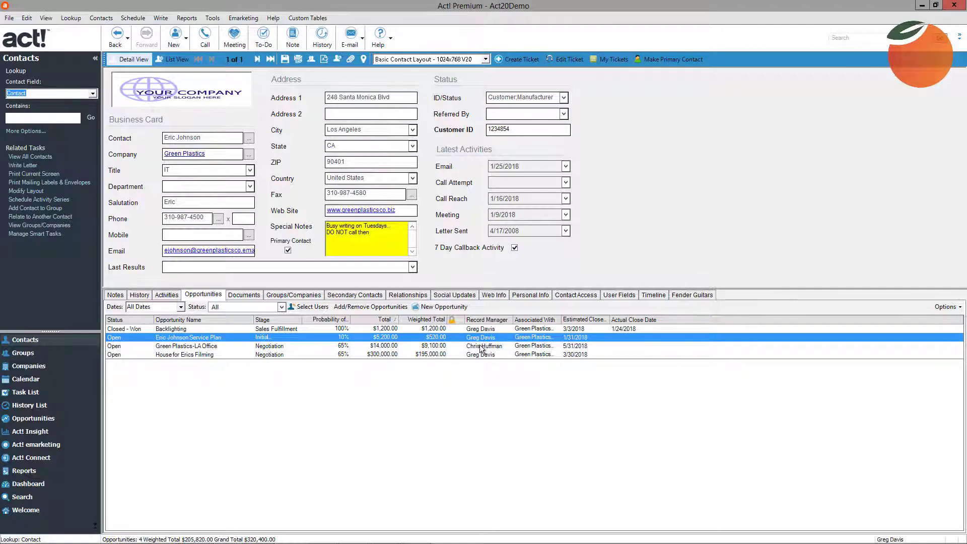
mouse_move(482, 352)
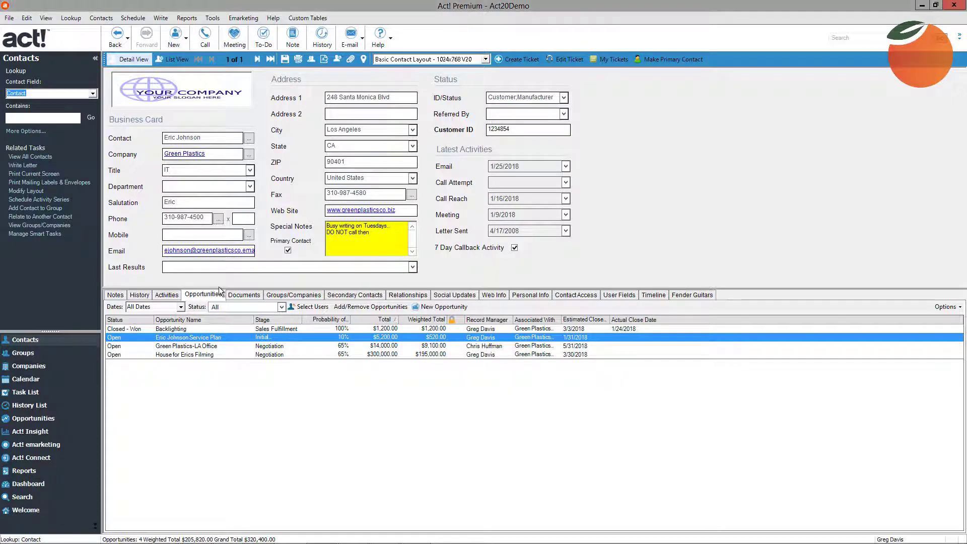
Create a new blank opportunity from the Opportunities list, defaulting to CHT1 Sales
left_click(30, 419)
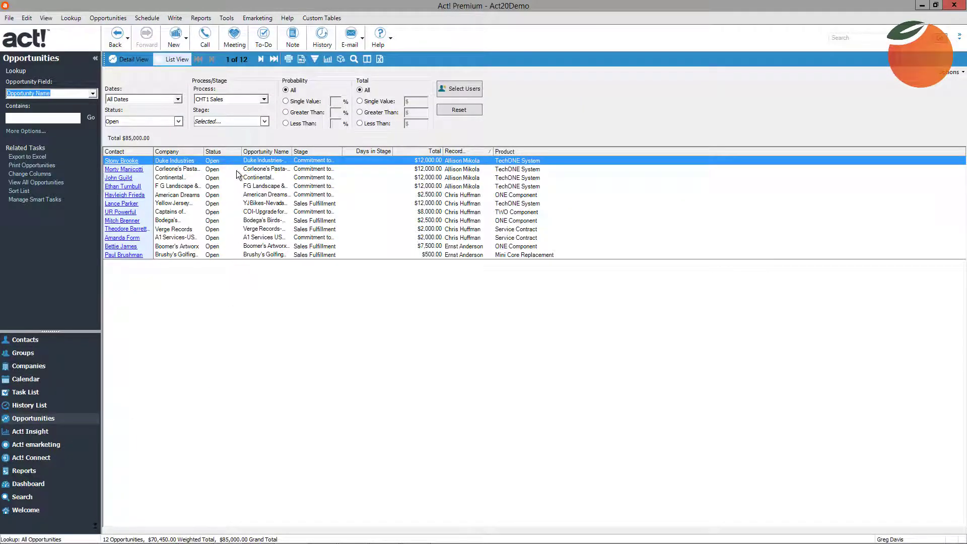
left_click(171, 40)
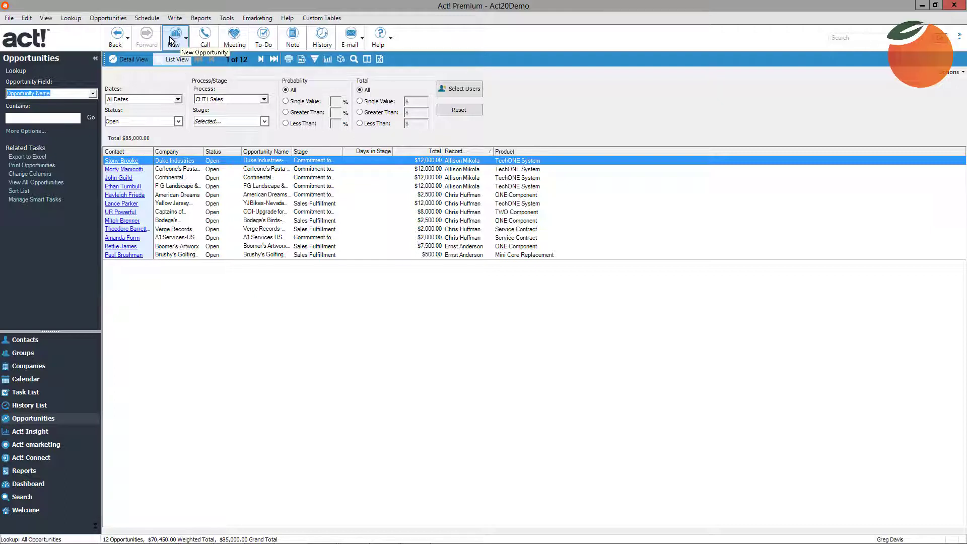
left_click(171, 40)
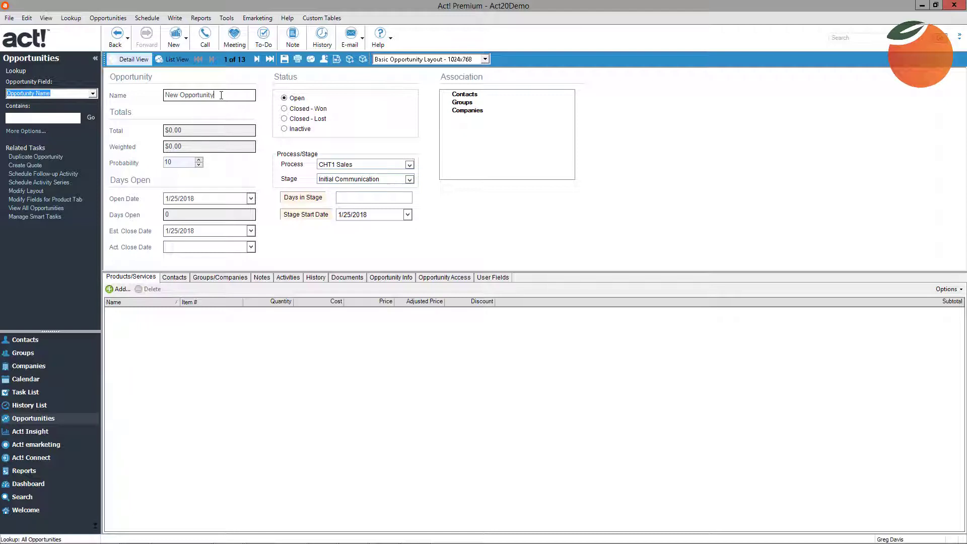
Replace the default 'New Opportunity' name with 'Service Contract'
double_click(220, 96)
key("ctrl+a")
left_click(181, 95)
left_click(197, 230)
left_click(333, 167)
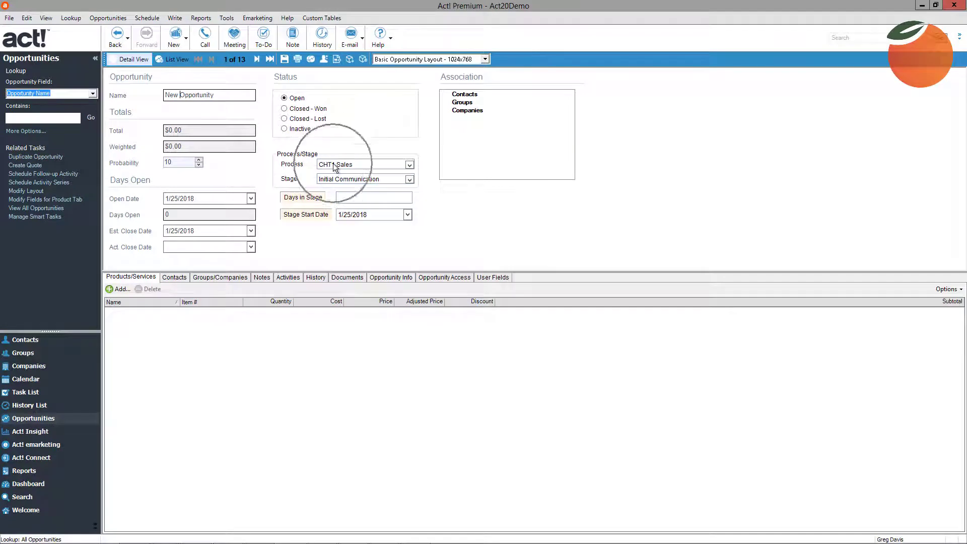
left_click(330, 181)
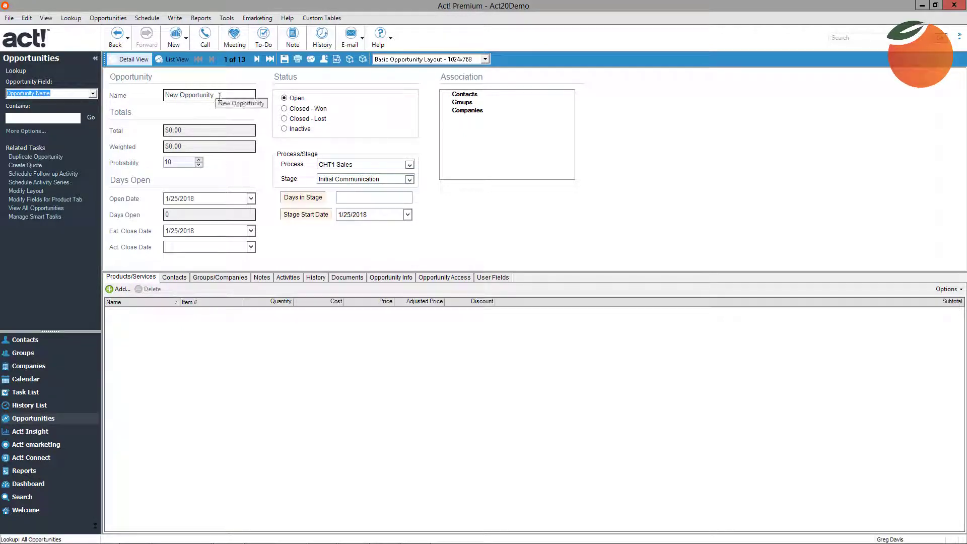
left_click_drag(216, 96, 135, 95)
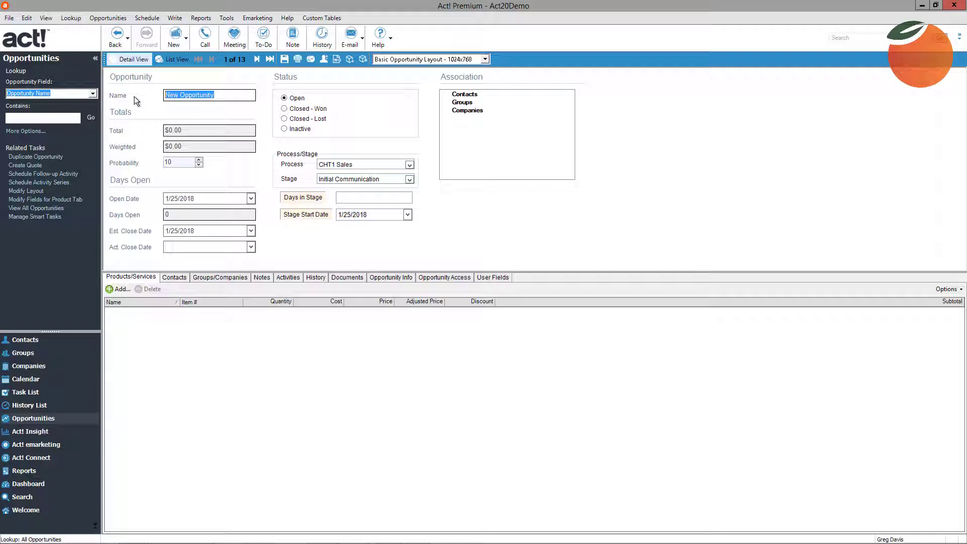
type("Service Contract.")
left_click_drag(213, 95, 131, 96)
Link the Green Plastics contact, found by a last-name search, to the opportunity
left_click(176, 280)
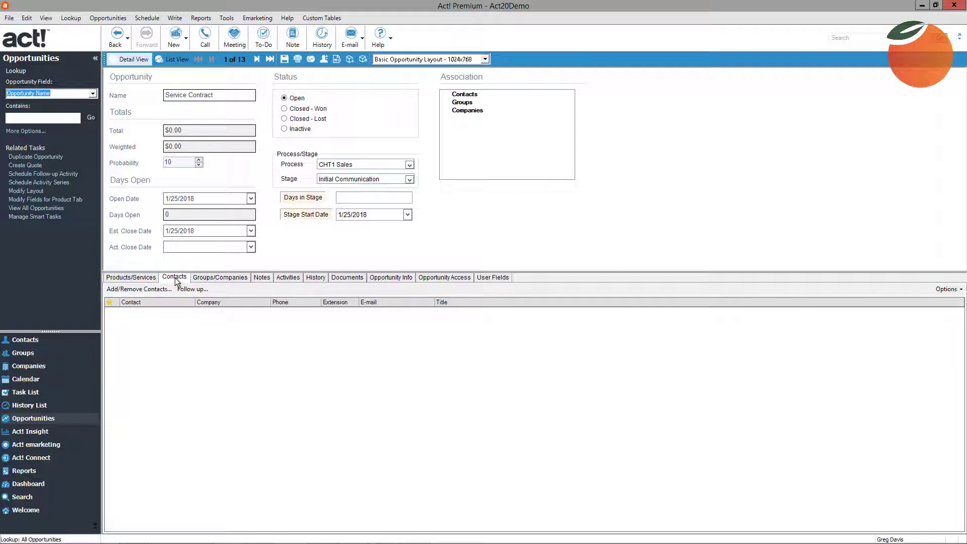
left_click(129, 291)
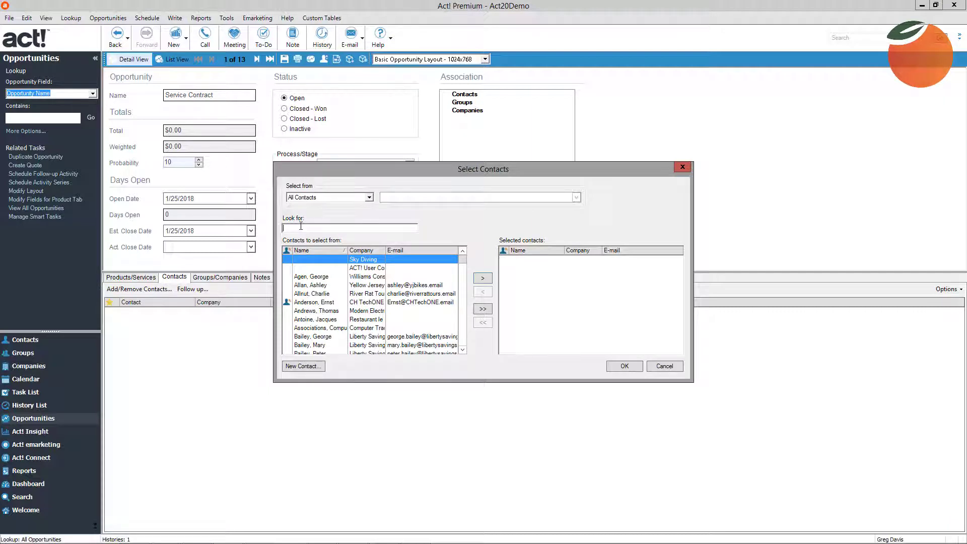
type("Et")
key("BackSpace")
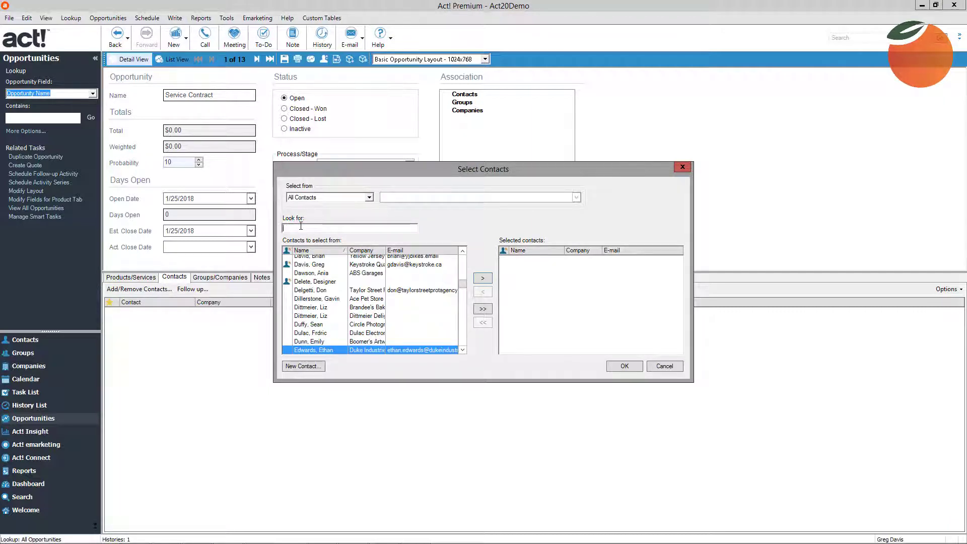
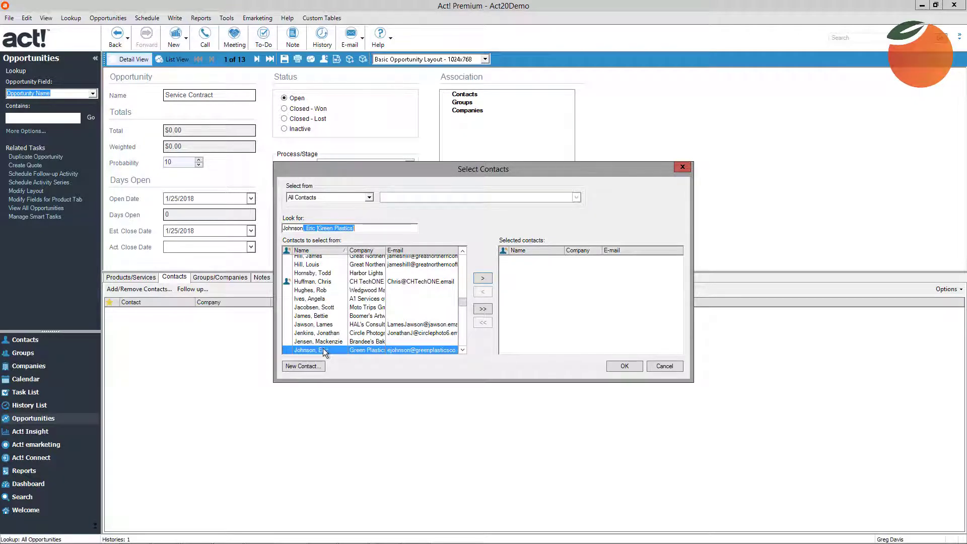
left_click(482, 280)
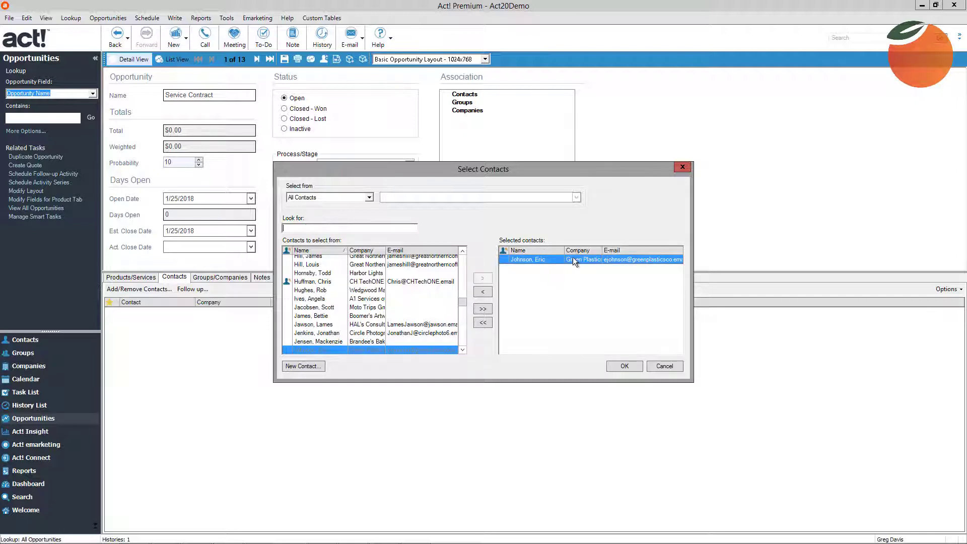
left_click(634, 369)
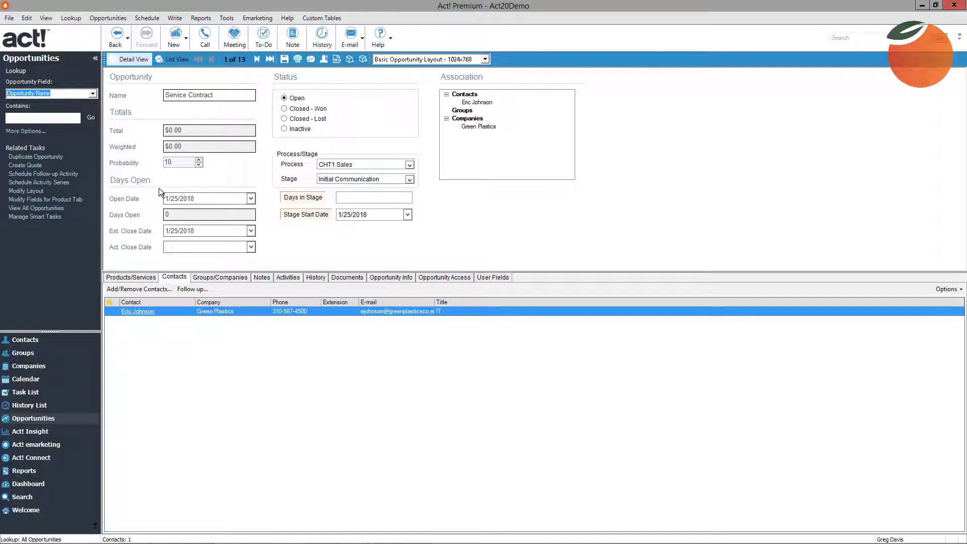
Set the estimated close date to 1/31/2018 from the calendar
left_click(250, 231)
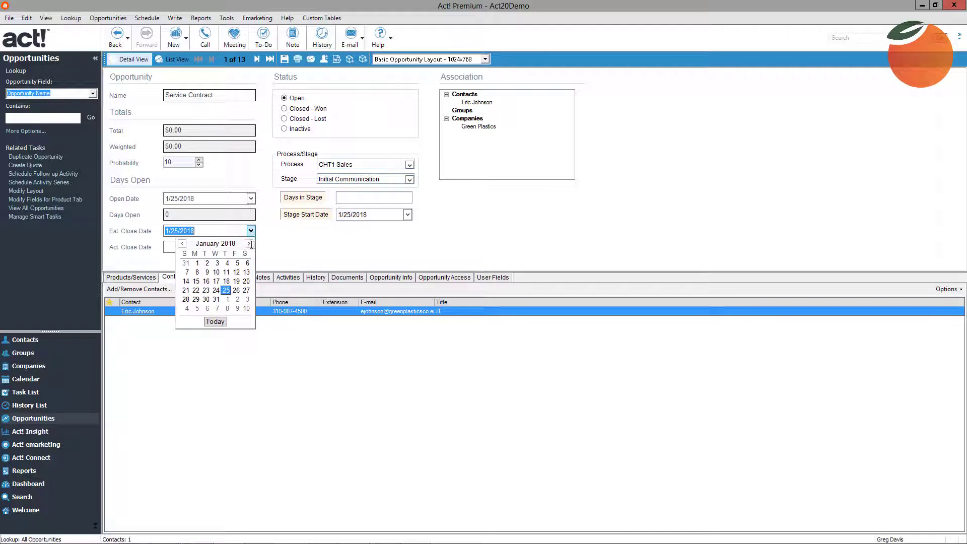
left_click(217, 299)
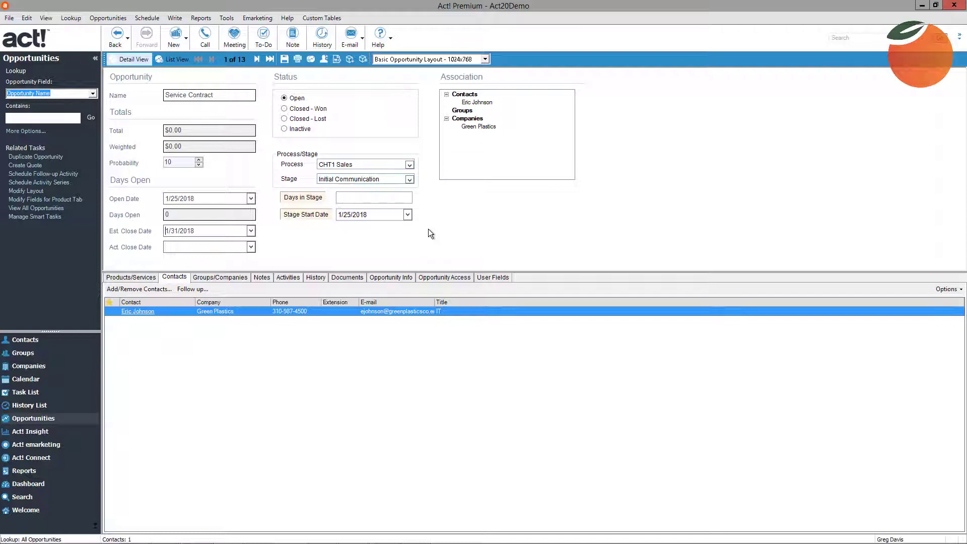
Review the CHT1 Sales stage list in Edit List Values, then close it
left_click(409, 180)
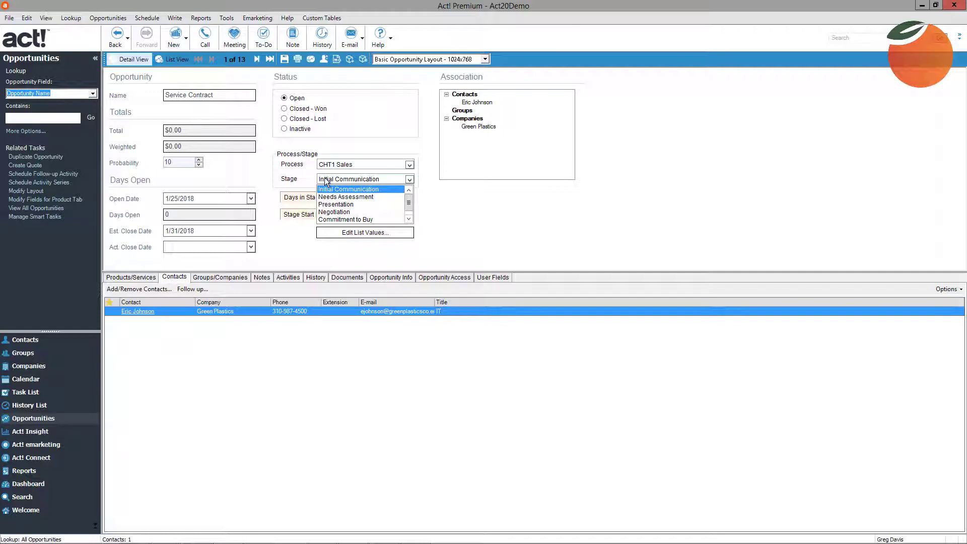
left_click(351, 235)
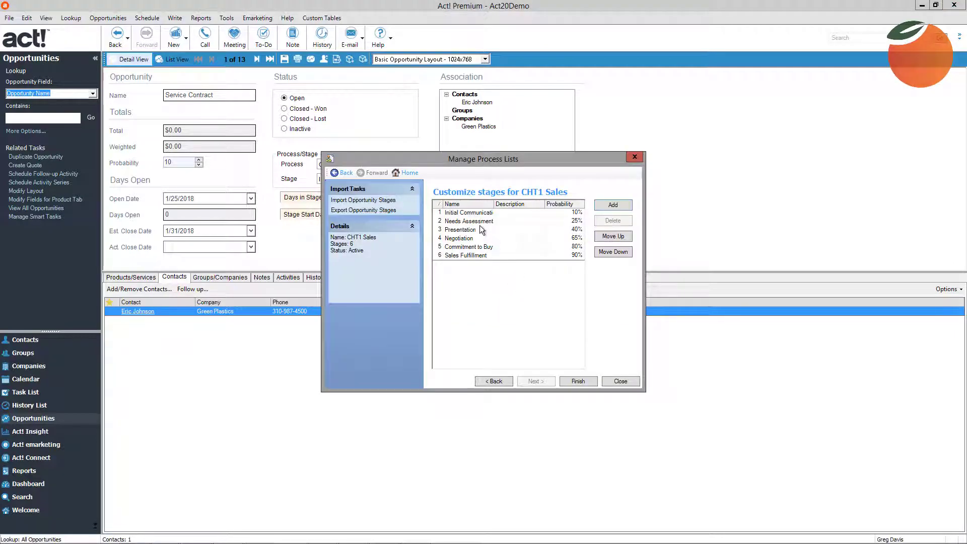
left_click(476, 216)
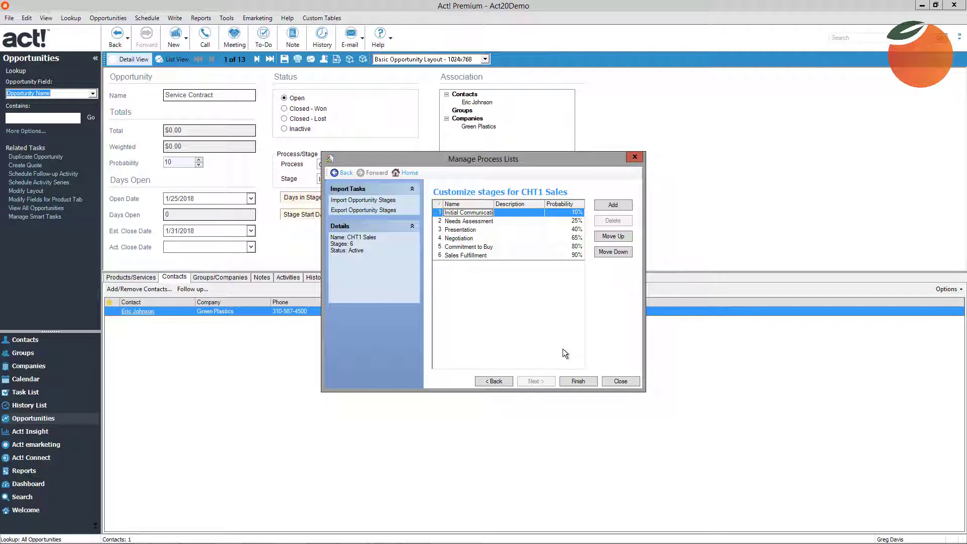
left_click(620, 383)
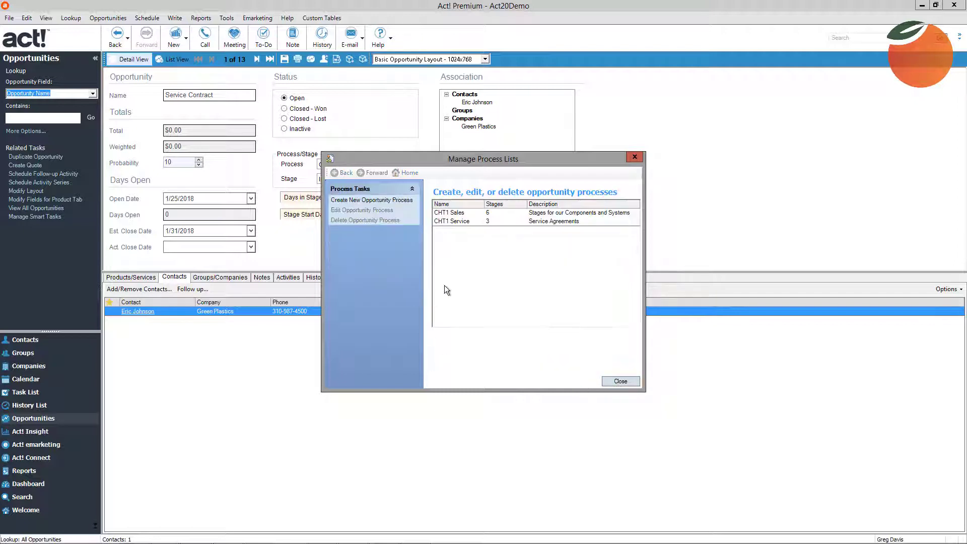
left_click(621, 382)
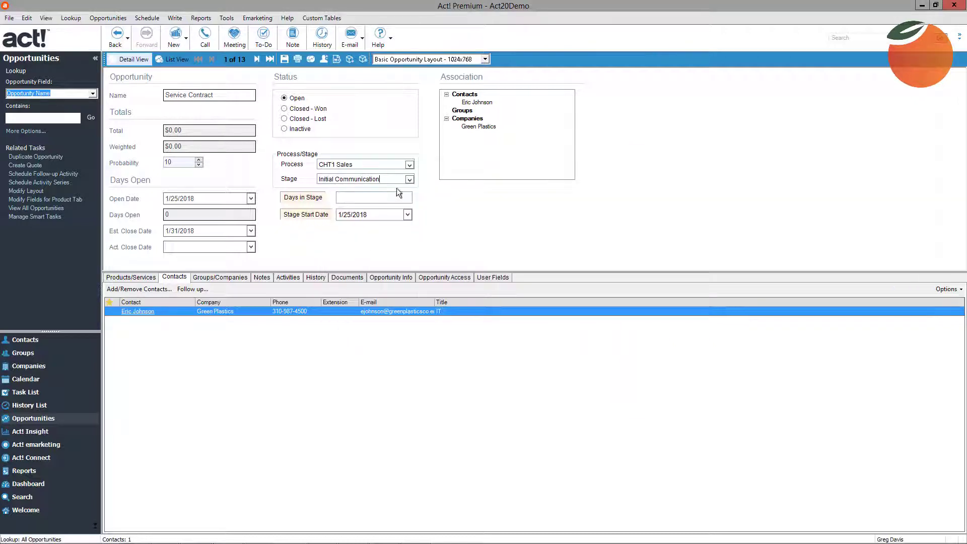
Keep the stage at Initial Communication and show the empty Products/Services list
left_click(409, 180)
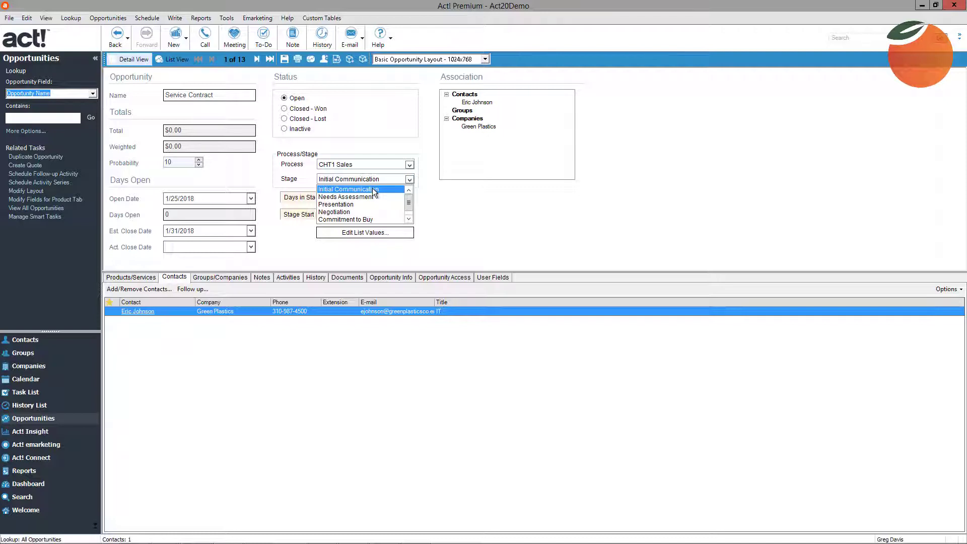
left_click(398, 190)
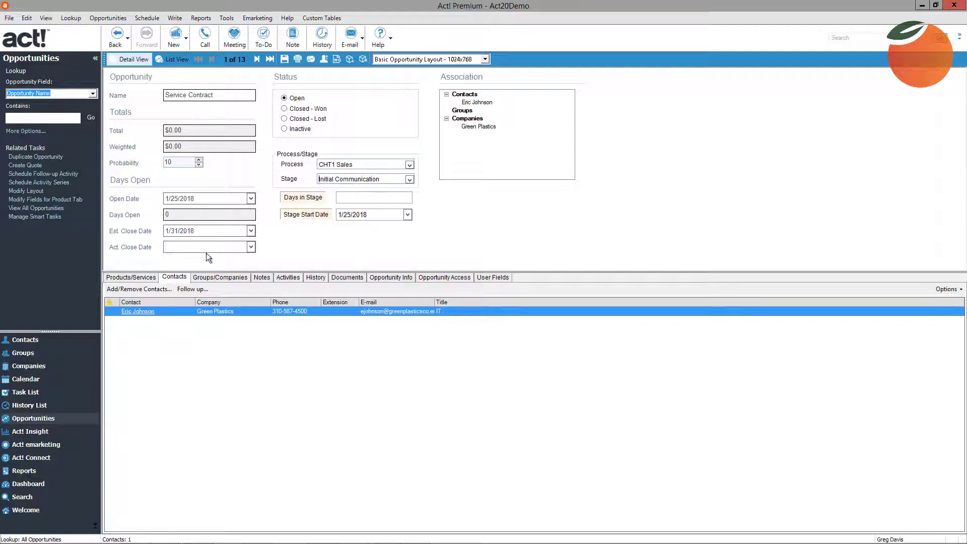
left_click(141, 281)
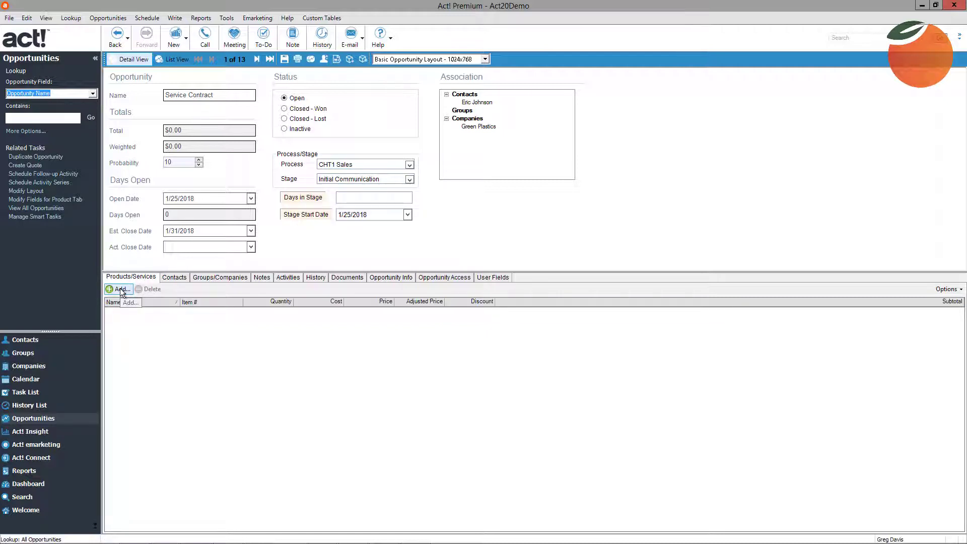
Start a new product line with the name Service
left_click(121, 290)
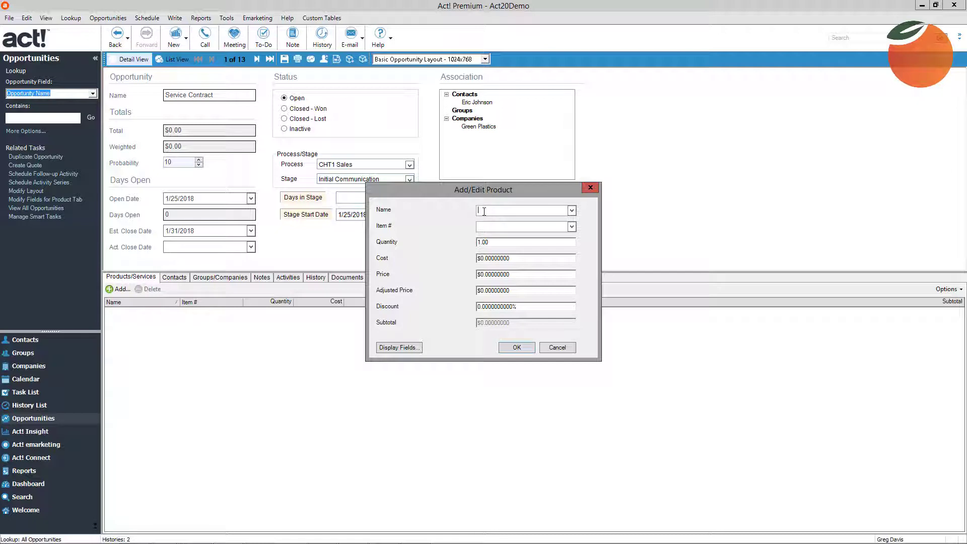
type("Service")
key("Delete")
key("Tab")
Enter item Service 1, price $300 and quantity 2, giving a $600 subtotal
key("Tab")
key("Tab")
key("Tab")
key("Tab")
left_click(493, 228)
type("Service 1")
key("Tab")
key("Tab")
key("Tab")
type("300")
key("Tab")
key("Tab")
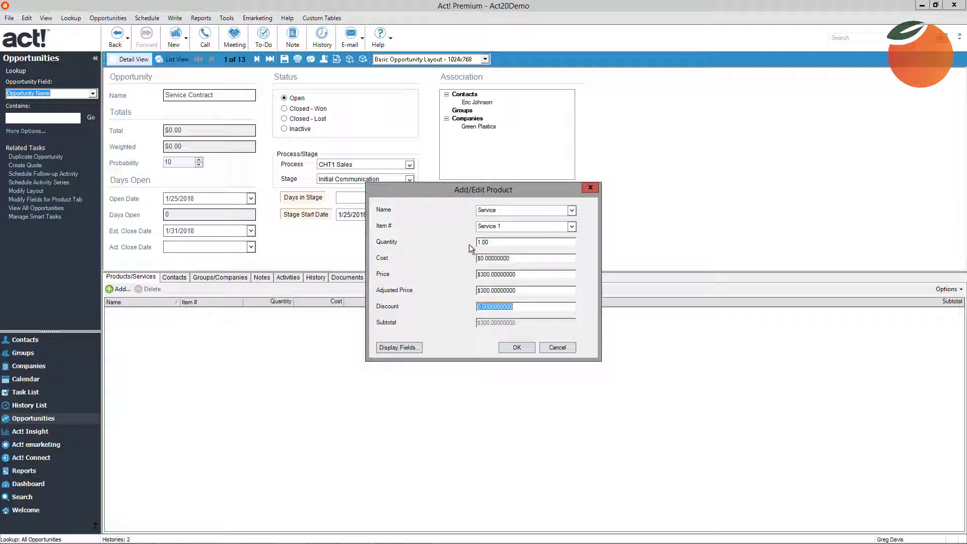
left_click(502, 242)
type("2")
key("Tab")
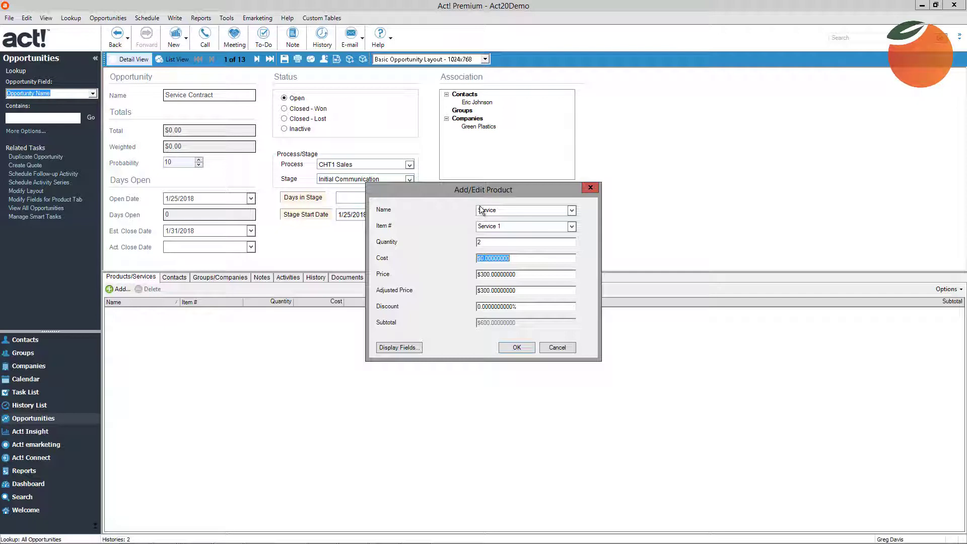
left_click(573, 210)
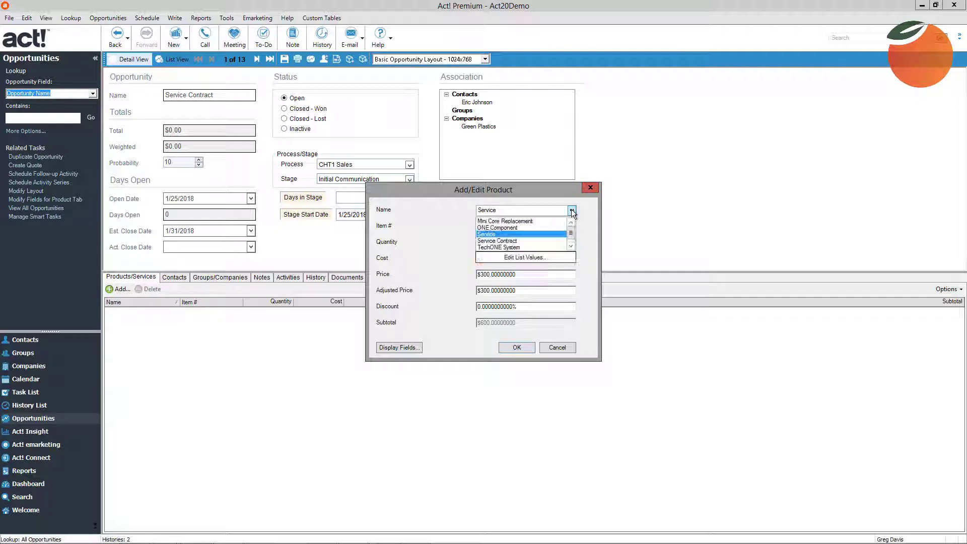
left_click(519, 257)
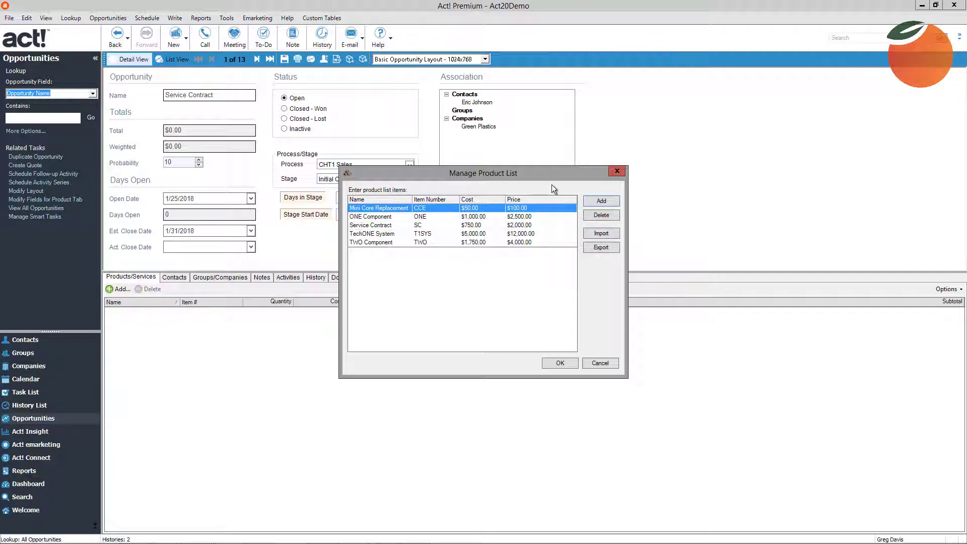
left_click(592, 201)
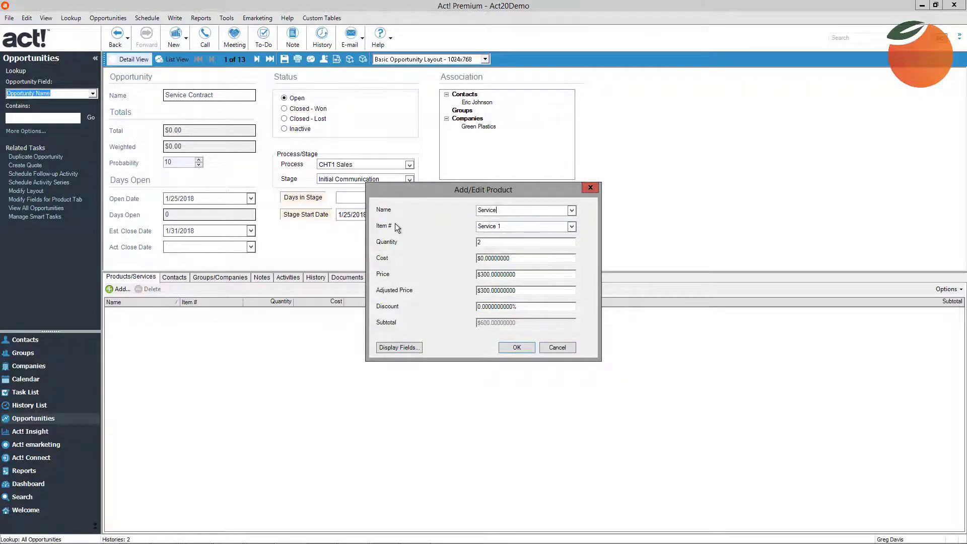
Add a ONE Component line, item ONE, quantity 2 at $2,500, totalling $5,000
left_click(573, 212)
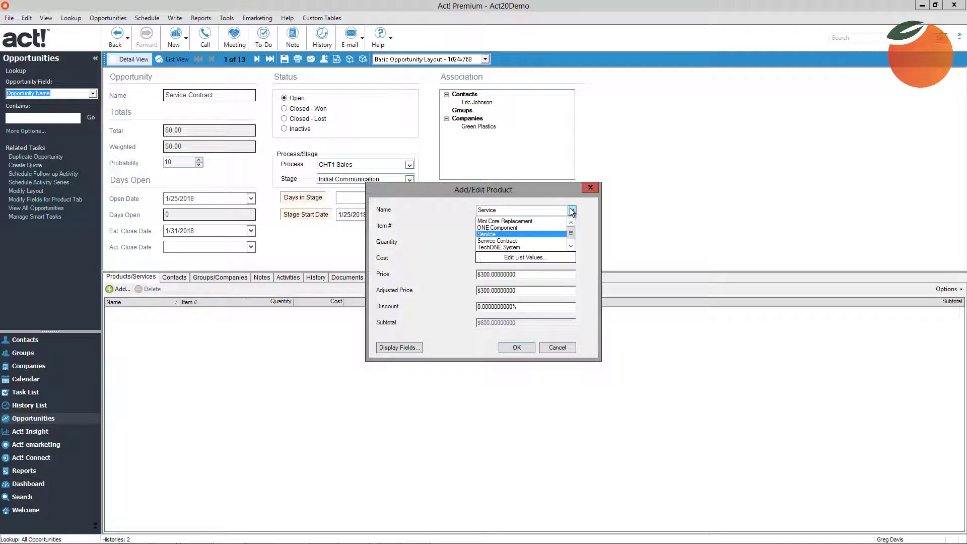
left_click(496, 227)
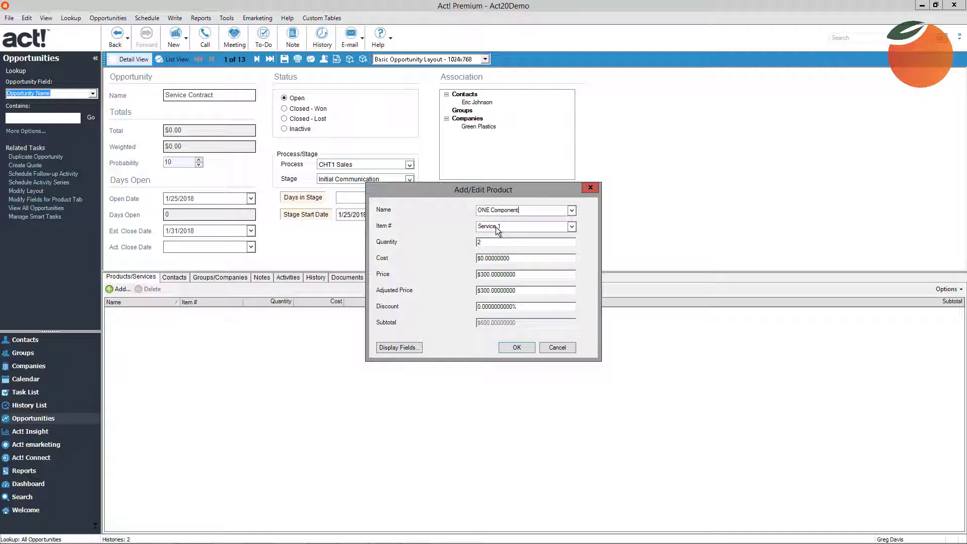
left_click(572, 227)
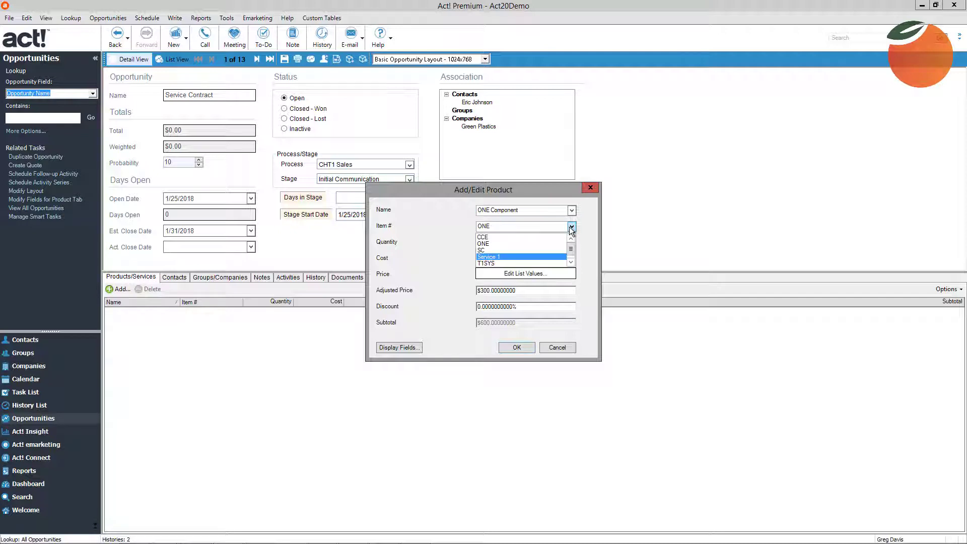
left_click(484, 244)
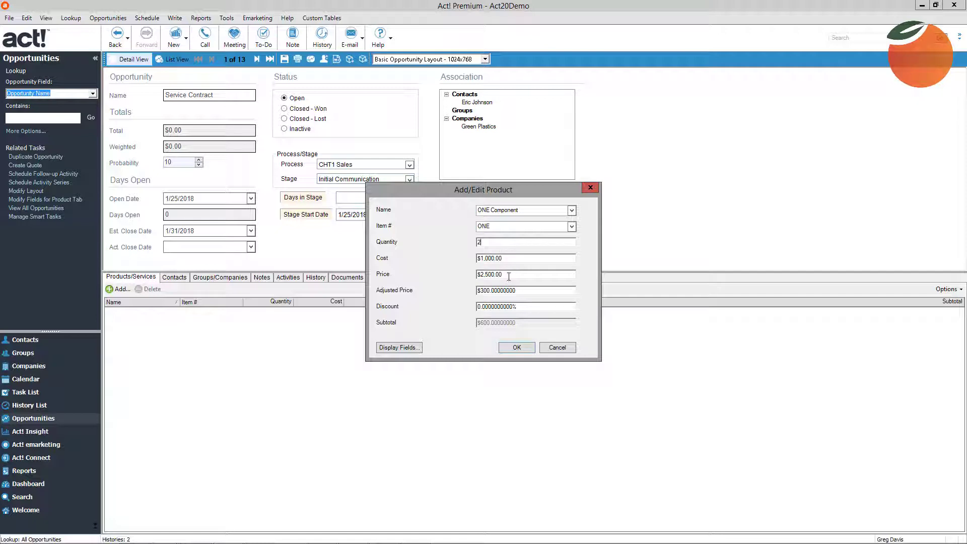
key("Tab")
key("Tab")
left_click(519, 353)
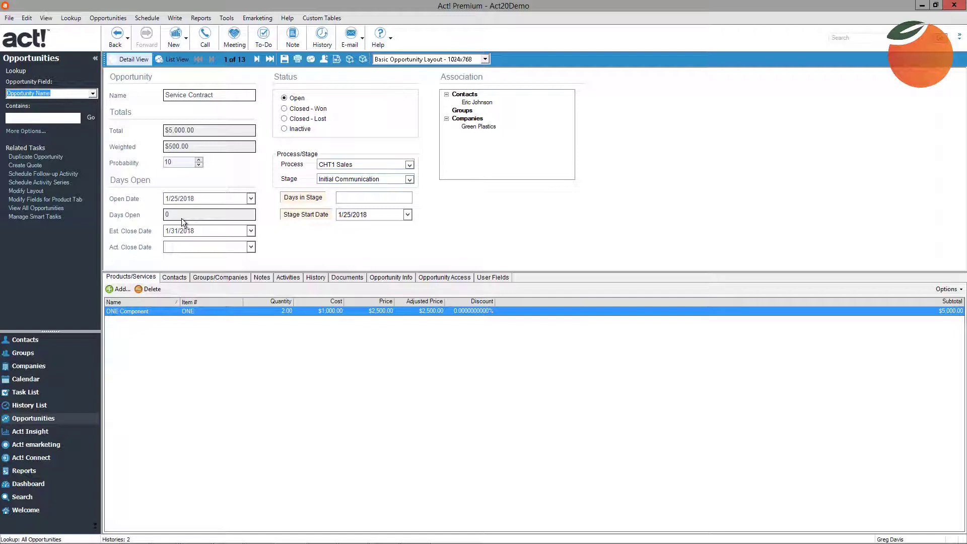
Change the stage to Needs Assessment, raising probability to 25%
left_click(410, 180)
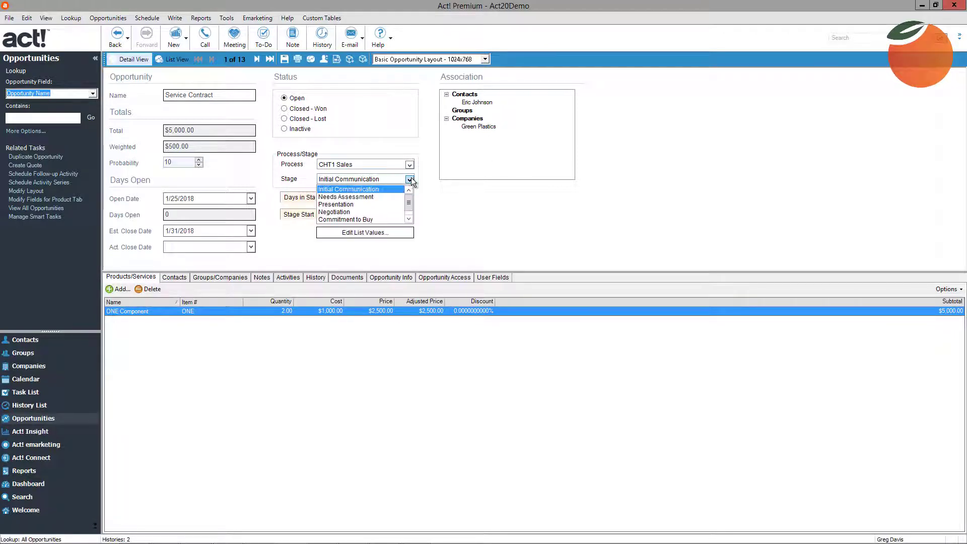
left_click(348, 197)
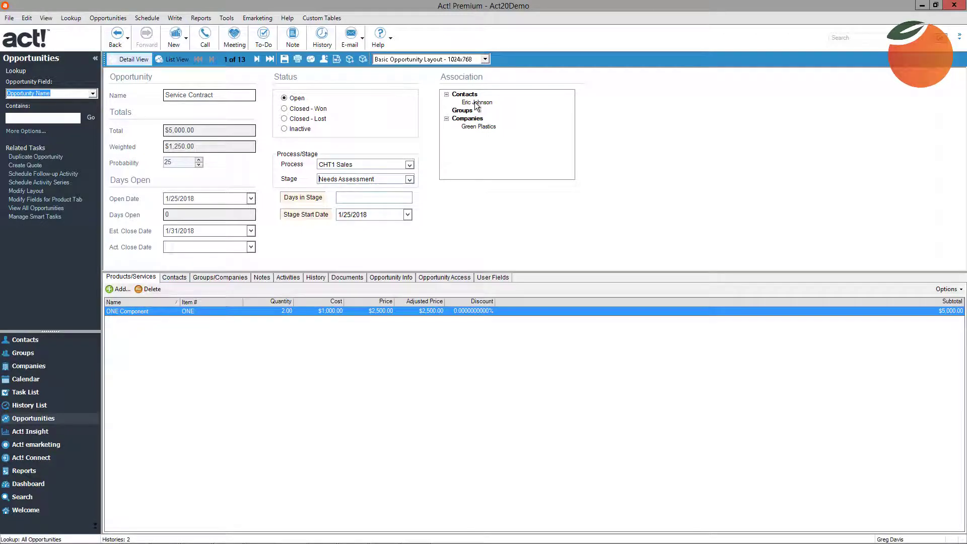
Open the linked Green Plastics contact, verify Service Contract under Opportunities, then use List View
left_click(174, 278)
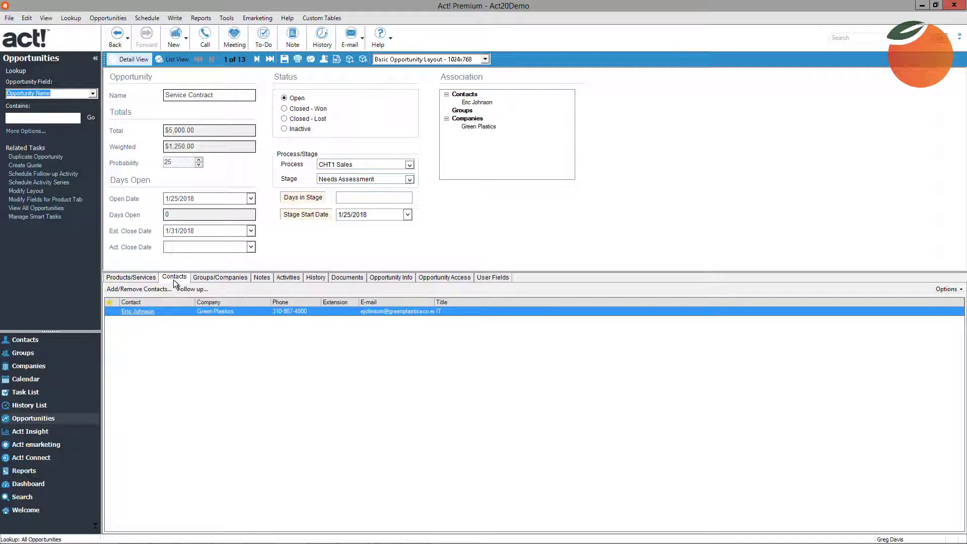
left_click(146, 313)
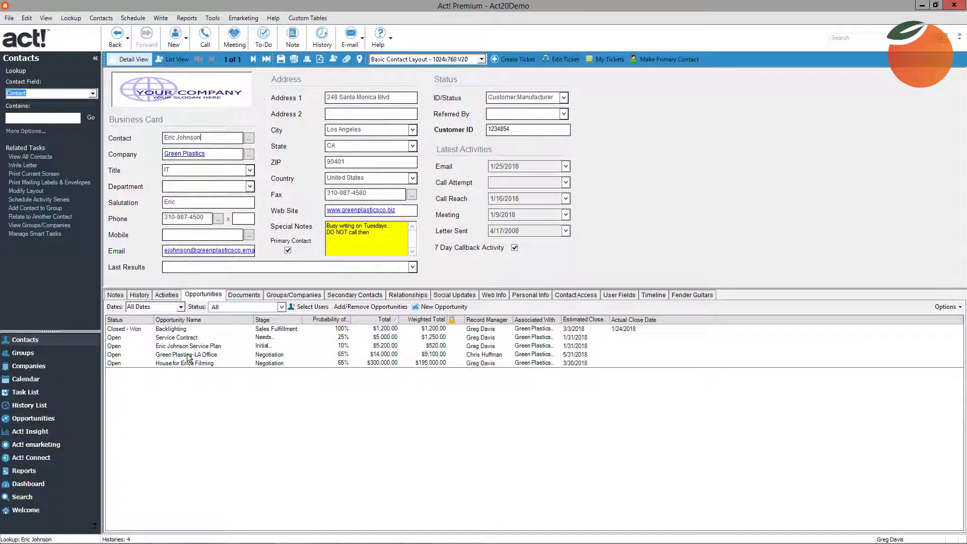
left_click(180, 339)
mouse_move(180, 339)
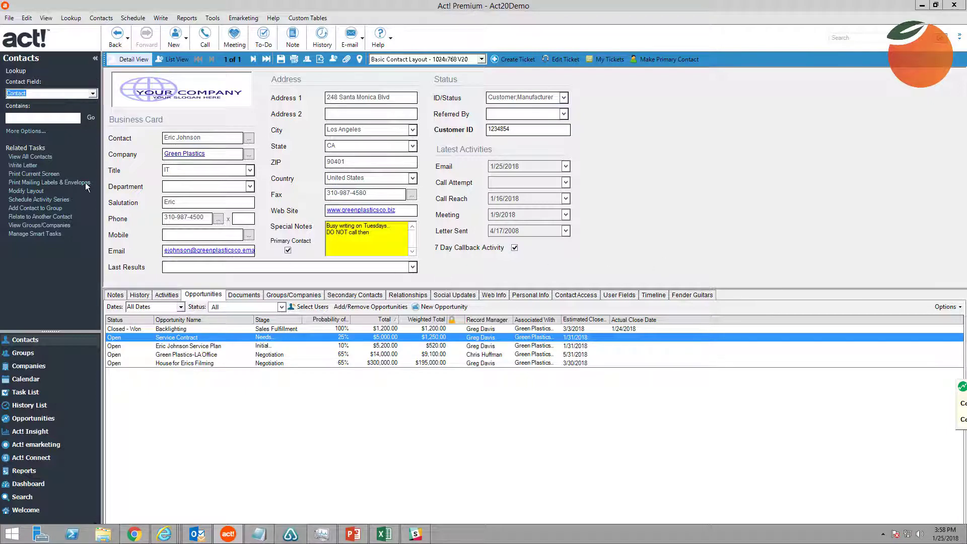
left_click(201, 139)
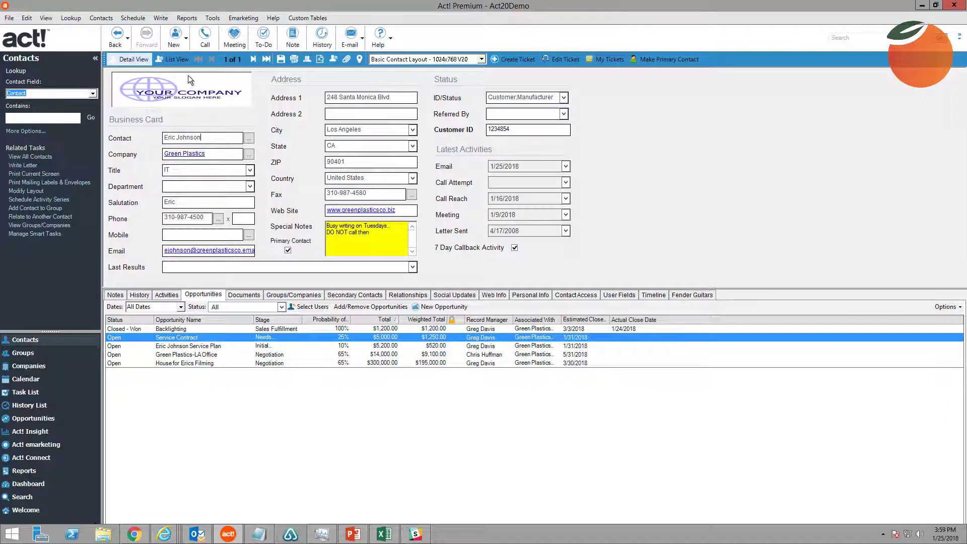
left_click(171, 60)
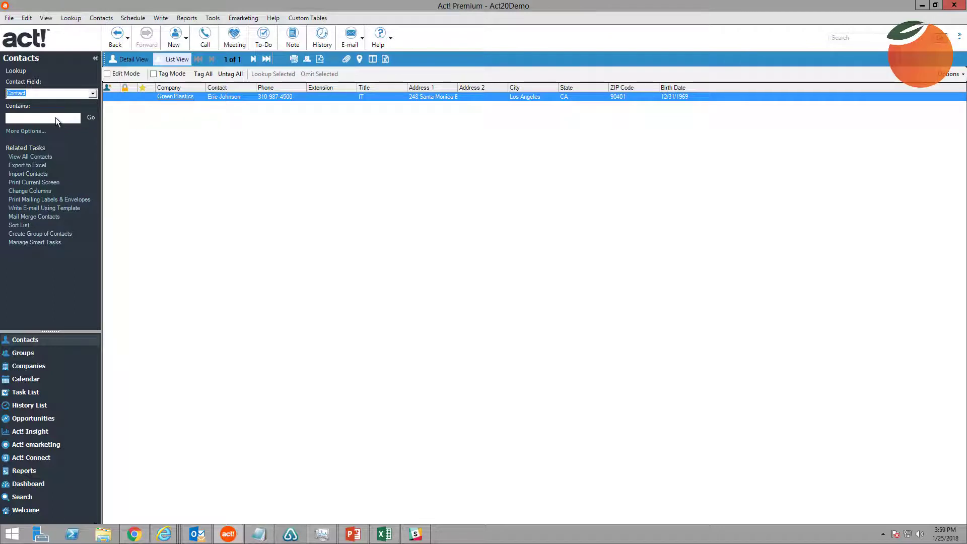
Search contacts by name and open the Keystroke Quality contact's record
type("greg")
key("Return")
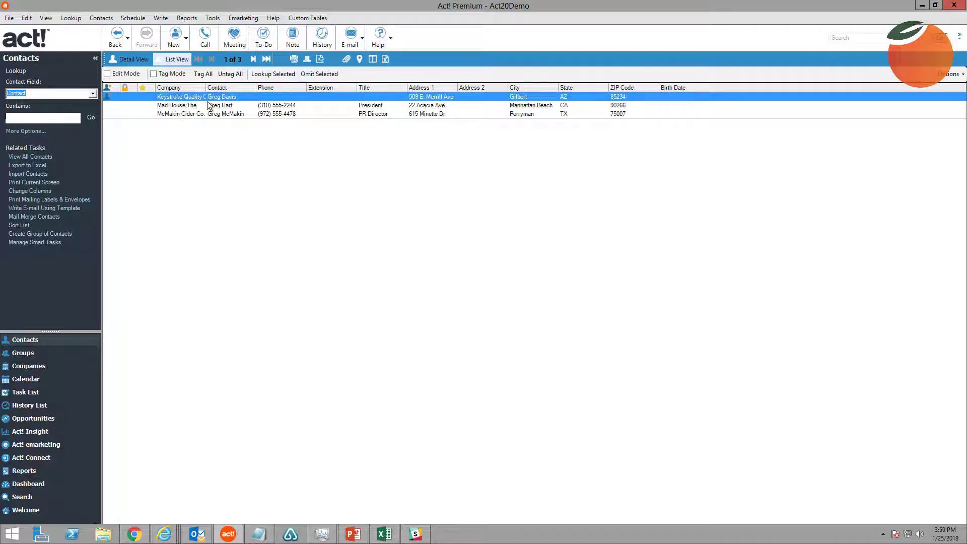
double_click(203, 98)
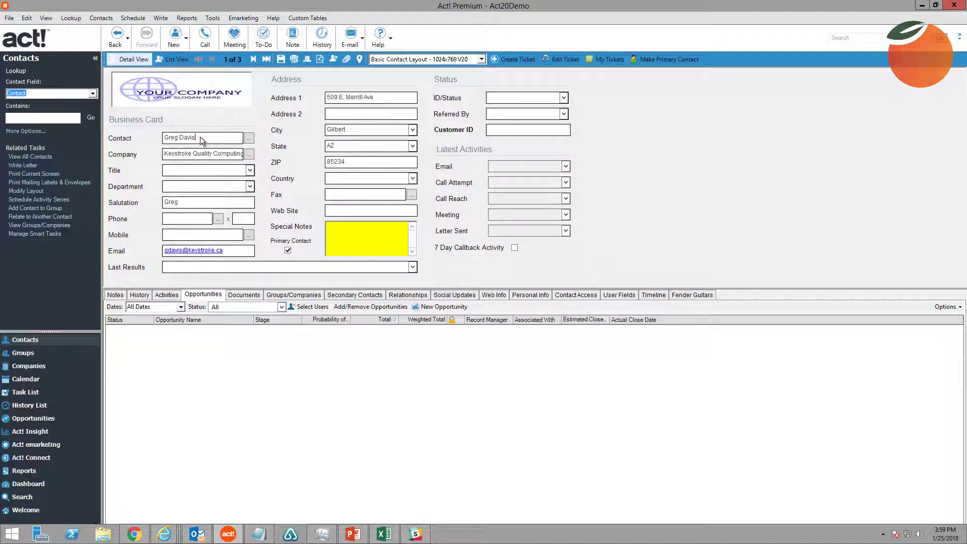
left_click_drag(200, 137, 142, 137)
left_click(179, 138)
Look up the Green Plastics contact and create a new opportunity for it
right_click(208, 138)
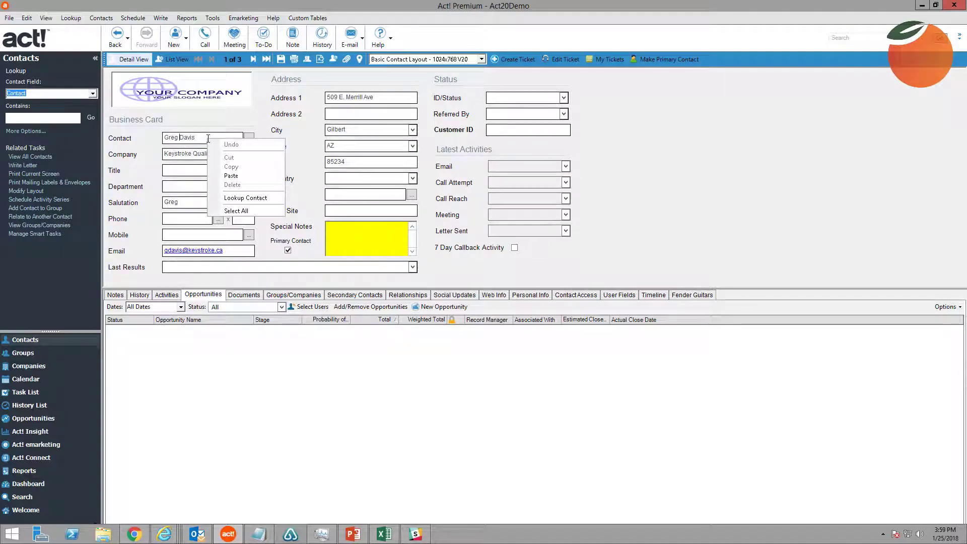
left_click(244, 198)
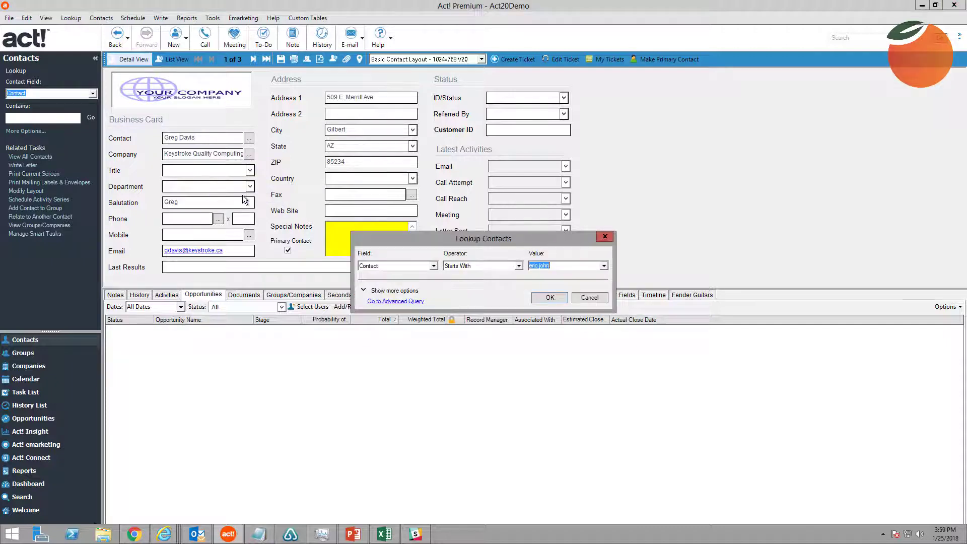
type("eric john")
key("Return")
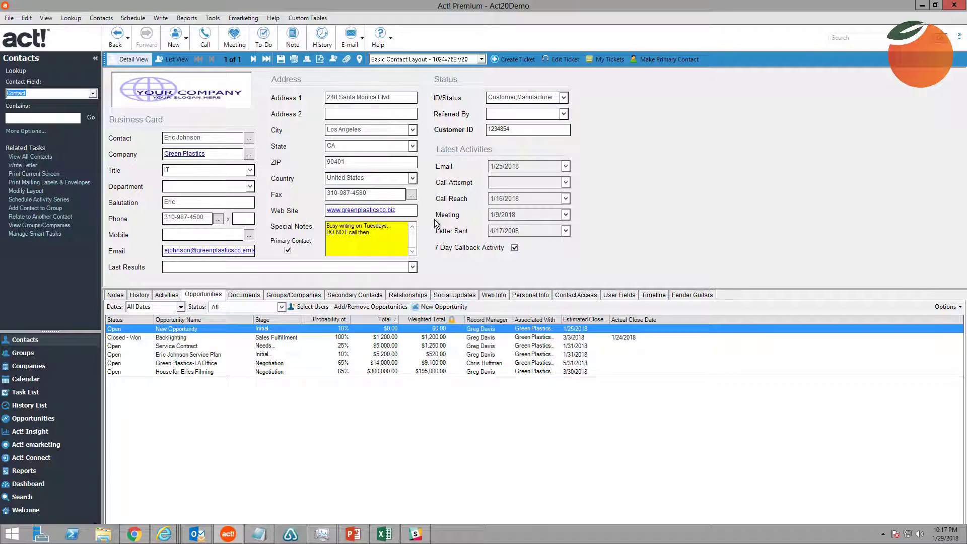
right_click(437, 223)
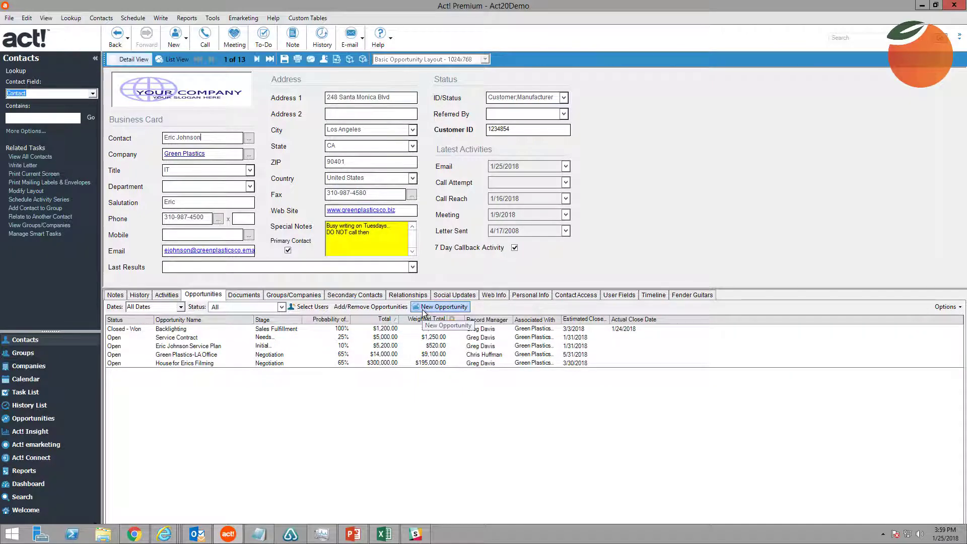
left_click(422, 311)
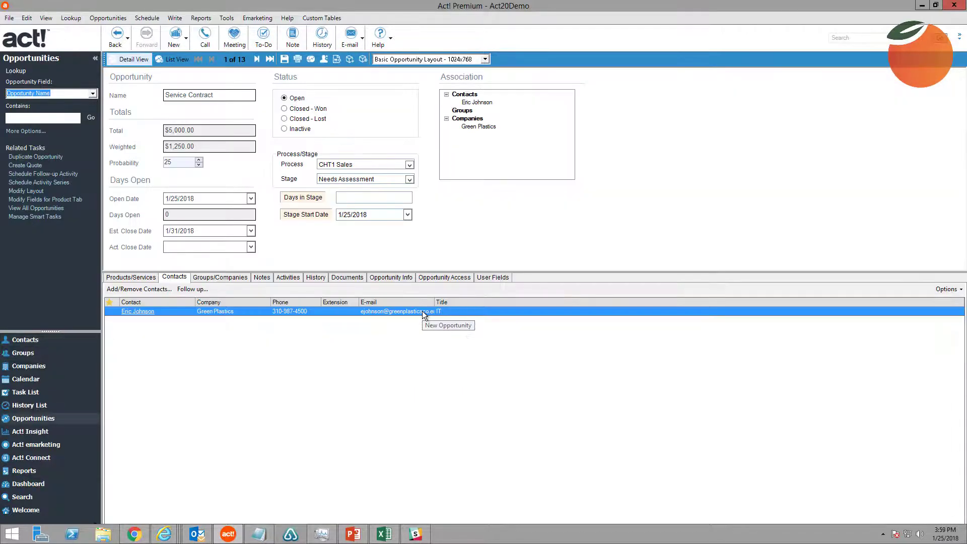
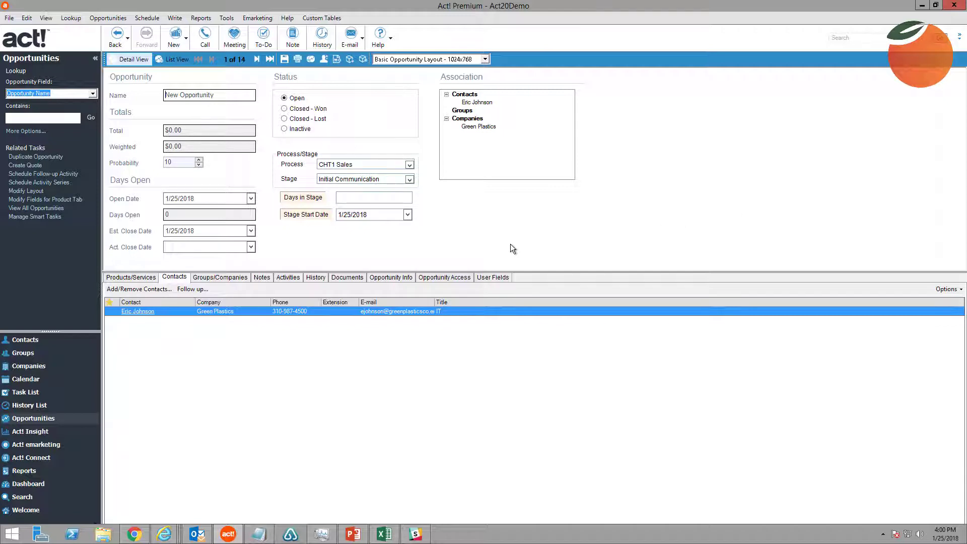
Show the opportunity's Products/Services, then switch to List View of the 12 open opportunities
left_click(142, 279)
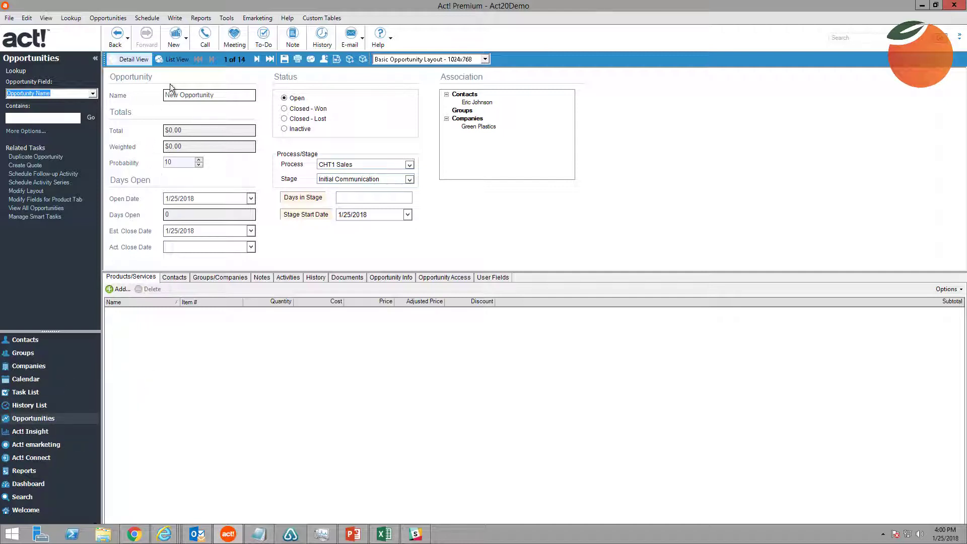
left_click(180, 60)
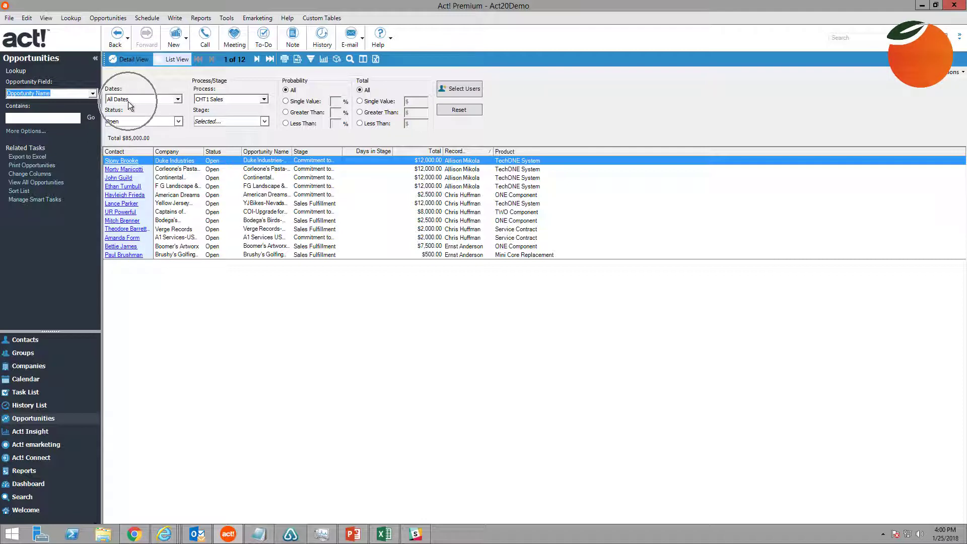
left_click(264, 121)
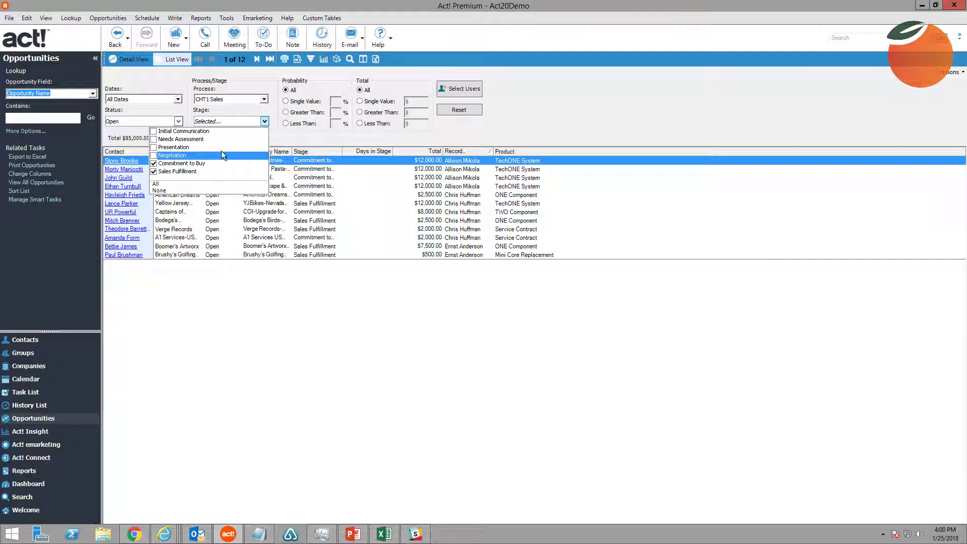
left_click(398, 138)
left_click(456, 90)
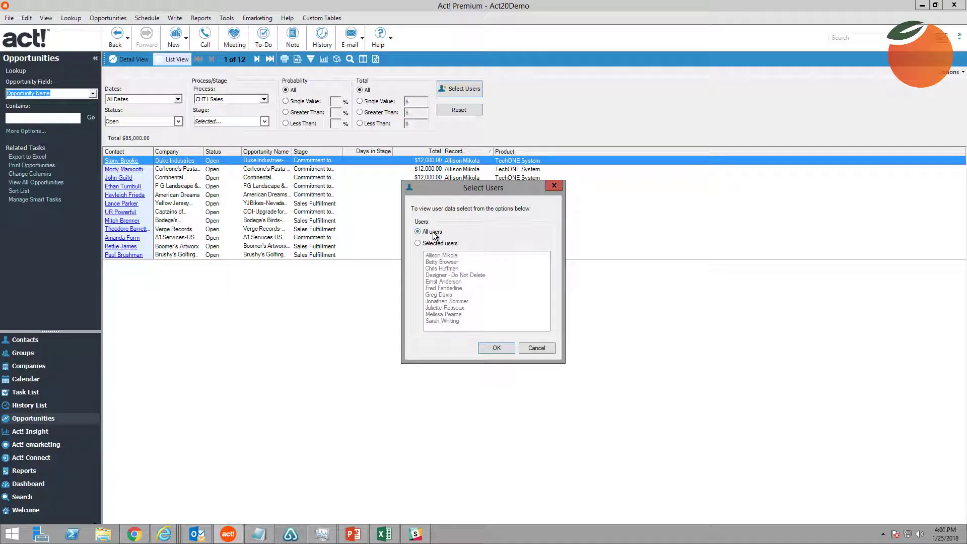
left_click(537, 348)
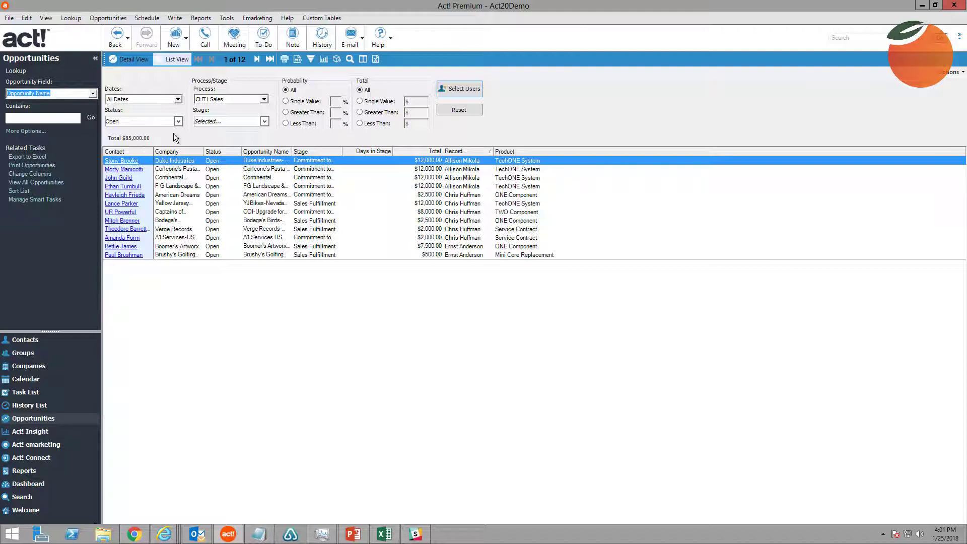
left_click(264, 121)
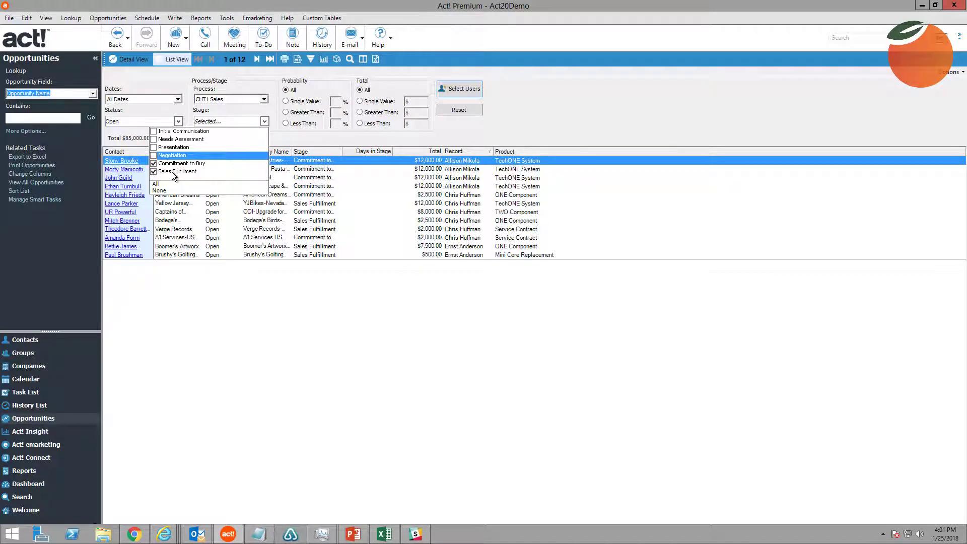
left_click(140, 143)
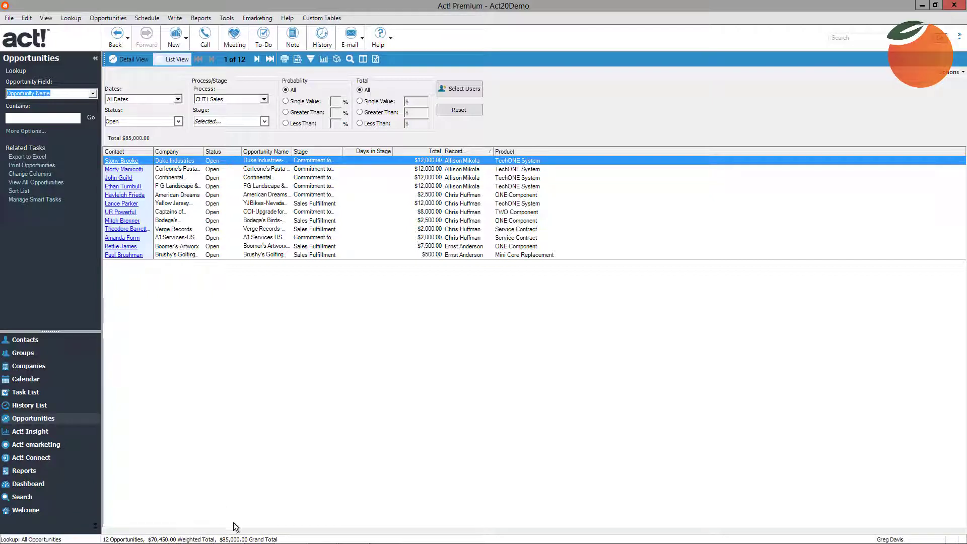
Limit the opportunity list's date range to Current Month
left_click(177, 99)
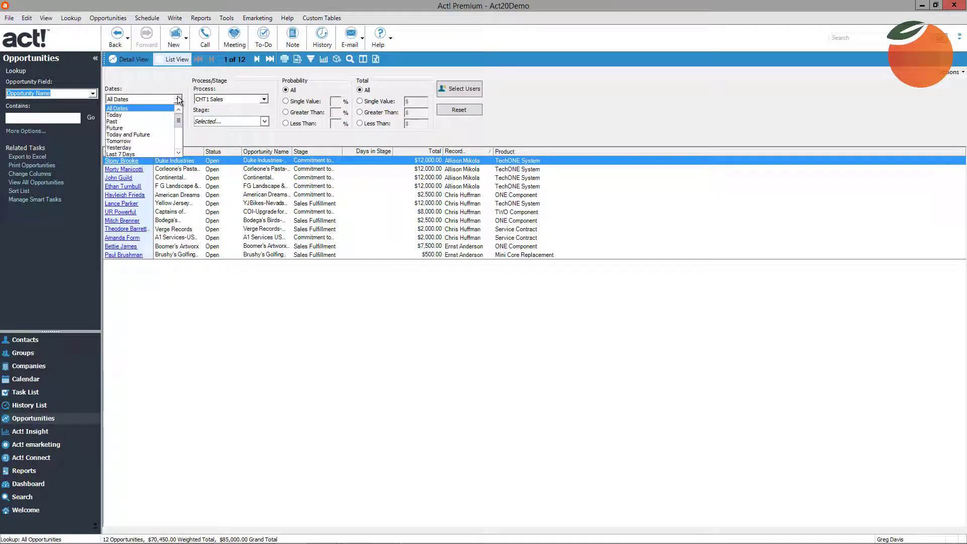
scroll(180, 146, "down", 2)
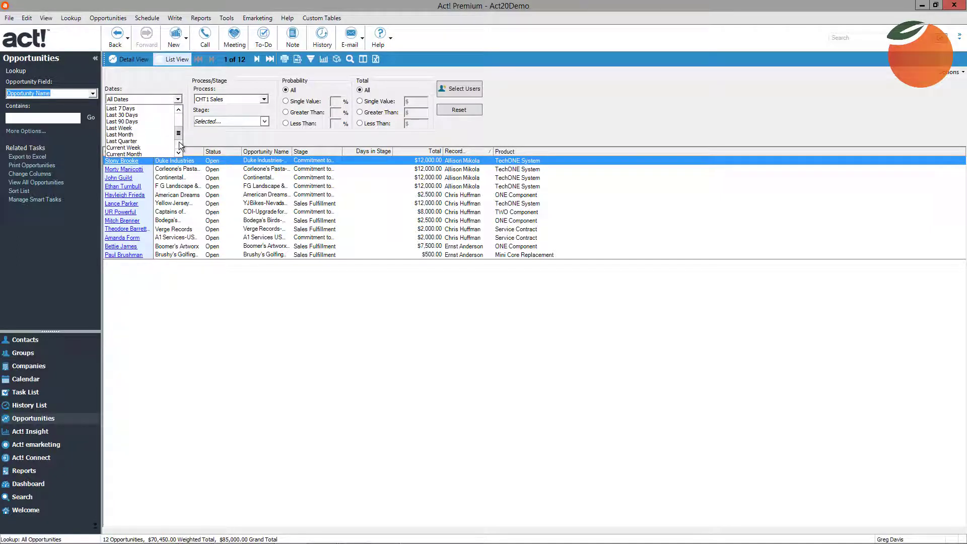
left_click(150, 154)
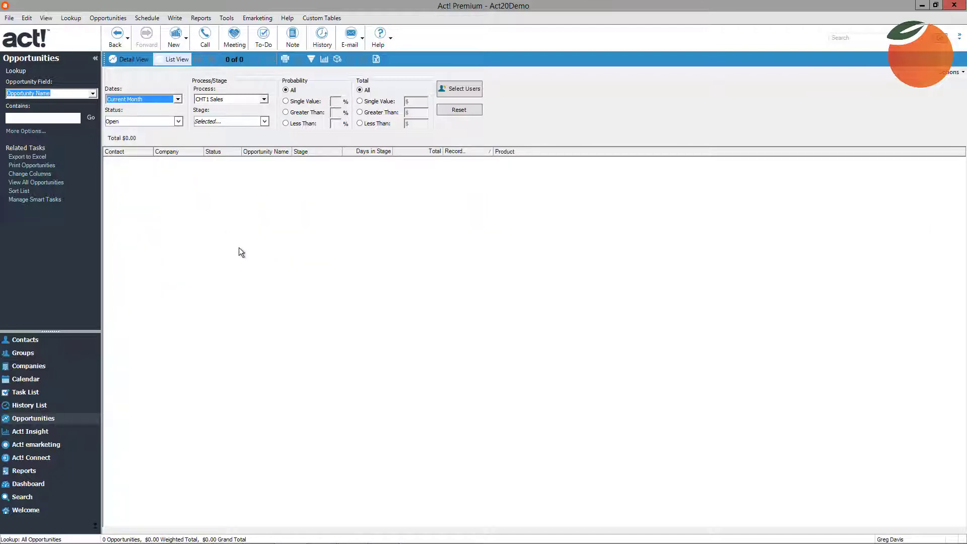
Check Initial Communication, Needs Assessment, Presentation and Negotiation so Stage reads All, showing 184 opportunities
left_click(264, 121)
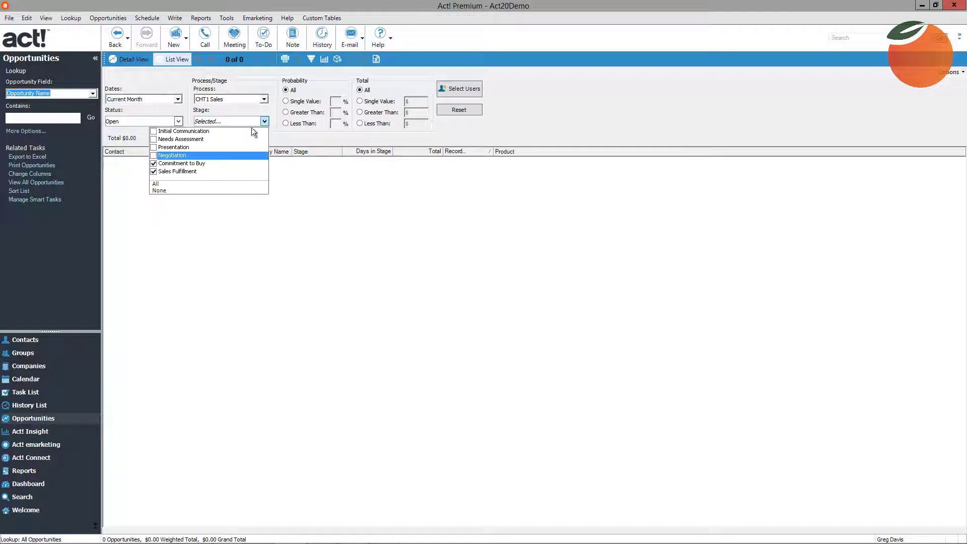
left_click(166, 132)
left_click(168, 139)
left_click(168, 147)
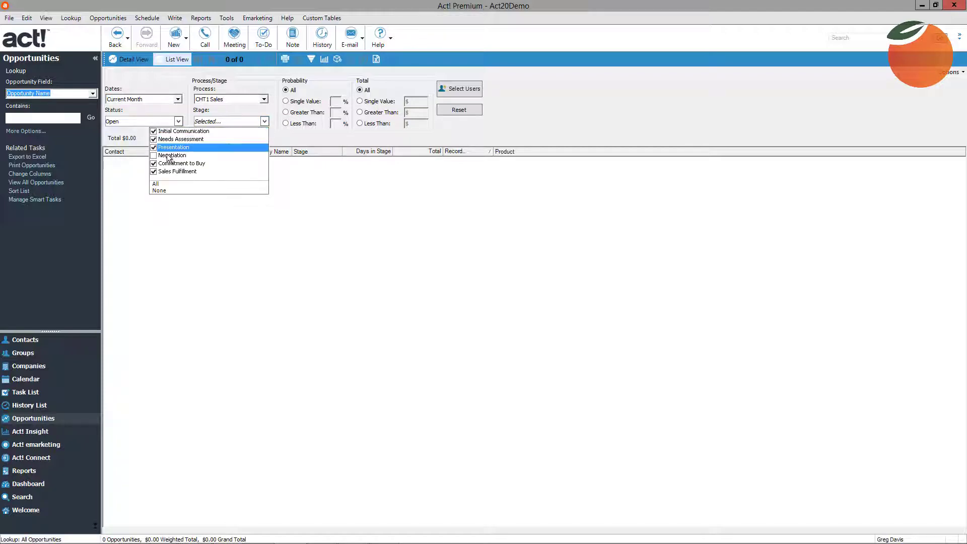
left_click(170, 155)
left_click(135, 138)
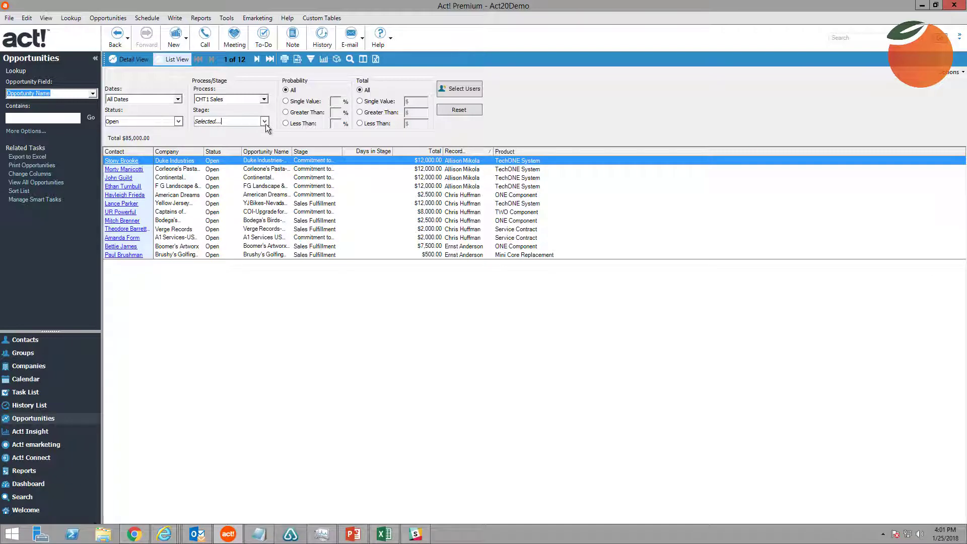
left_click(264, 121)
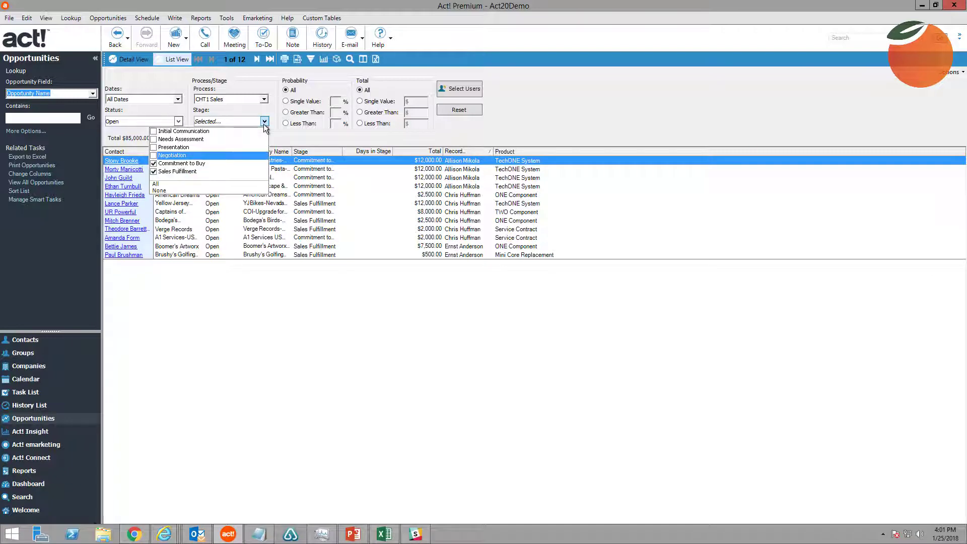
left_click(154, 132)
left_click(154, 140)
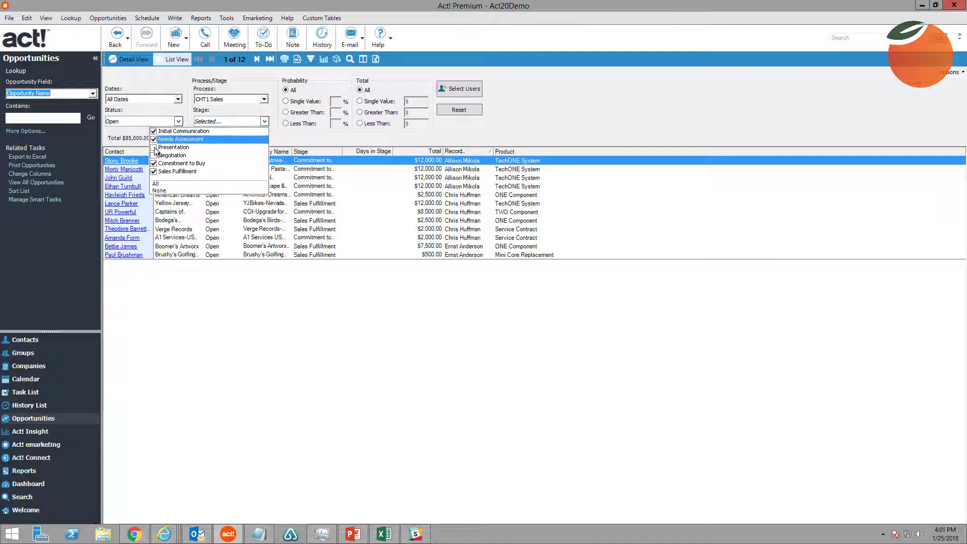
left_click(154, 148)
left_click(154, 156)
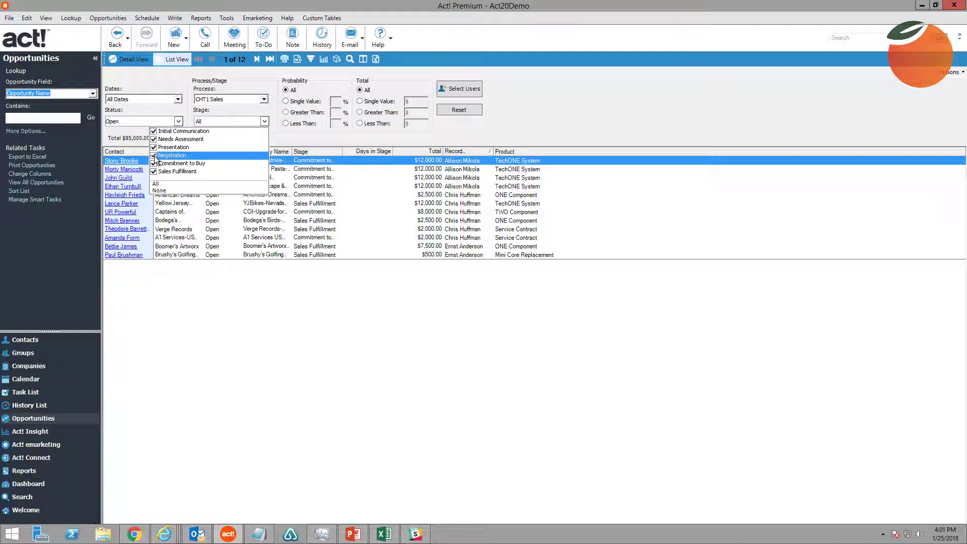
left_click(132, 132)
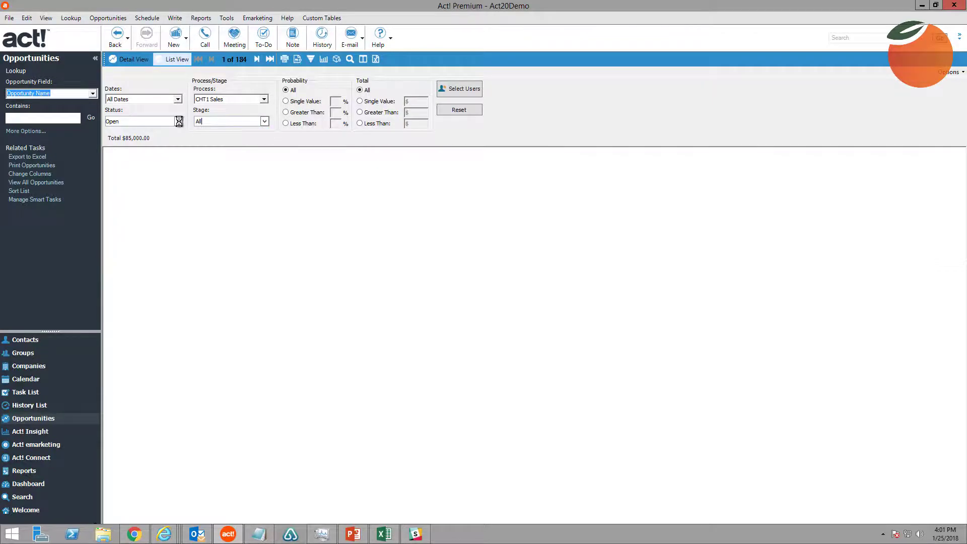
Keep Status at Open and show all users' opportunities, totalling $1,737,700.00
left_click(178, 121)
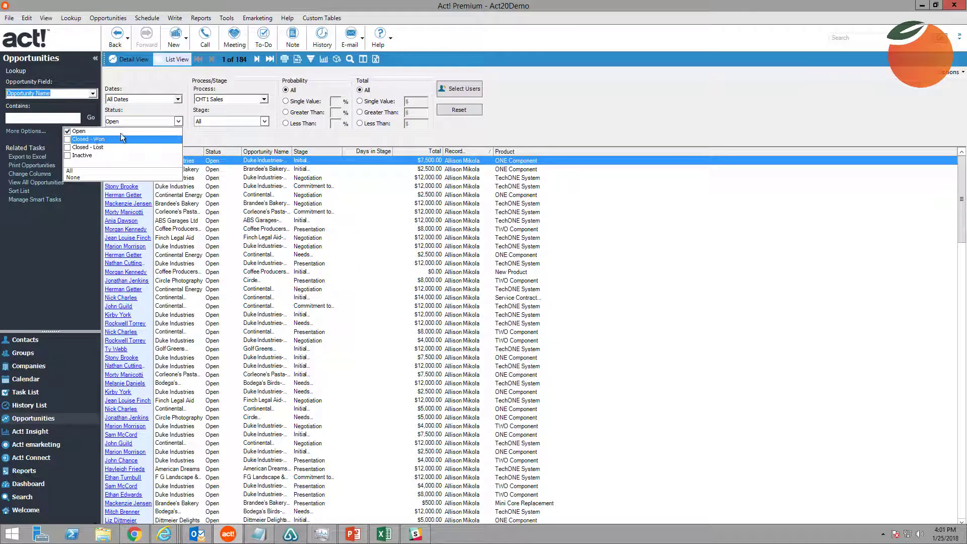
left_click(129, 112)
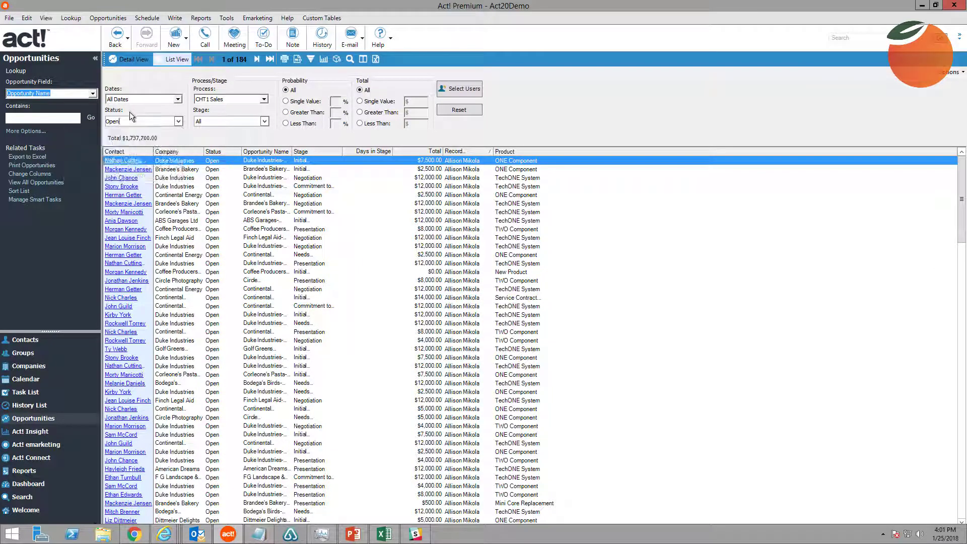
left_click(452, 91)
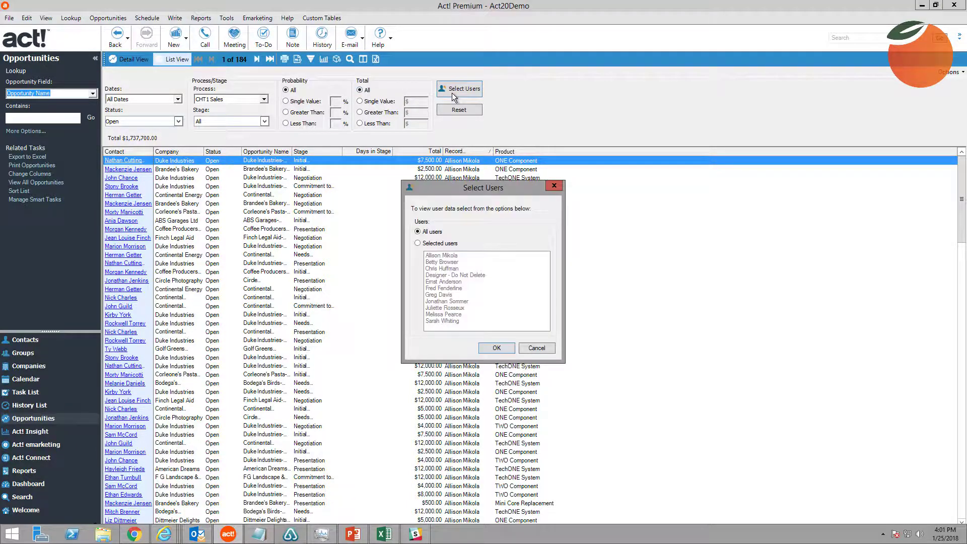
left_click(440, 244)
left_click(441, 256, "ctrl")
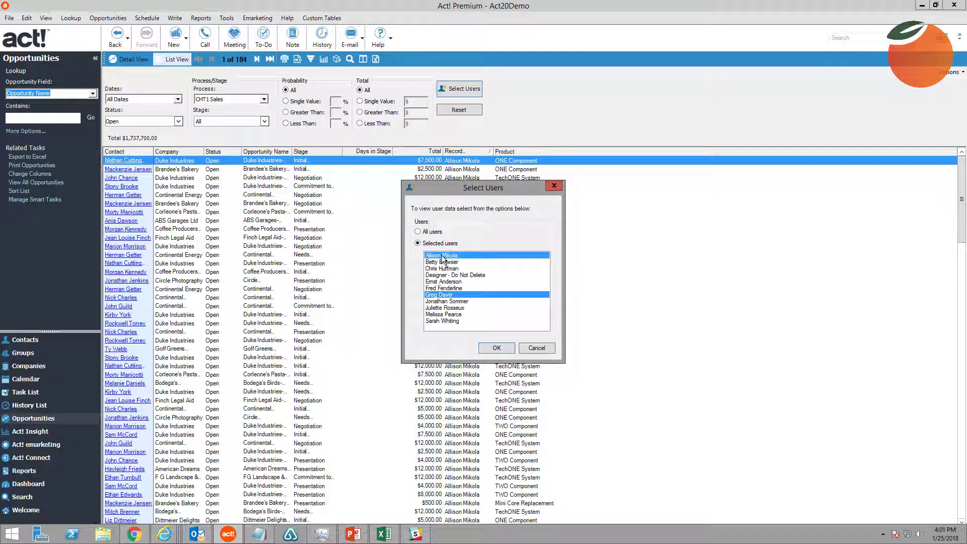
left_click(442, 255, "ctrl")
left_click(426, 231)
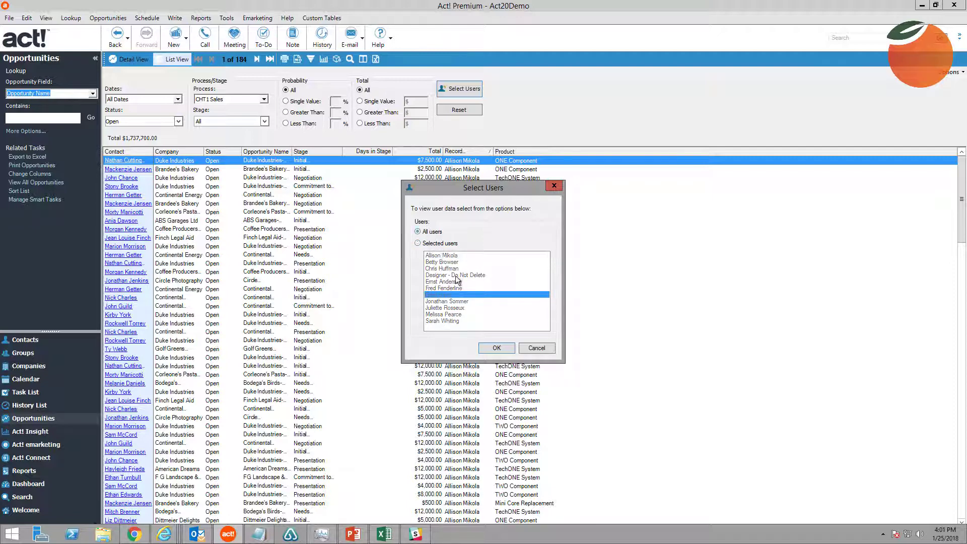
left_click(497, 349)
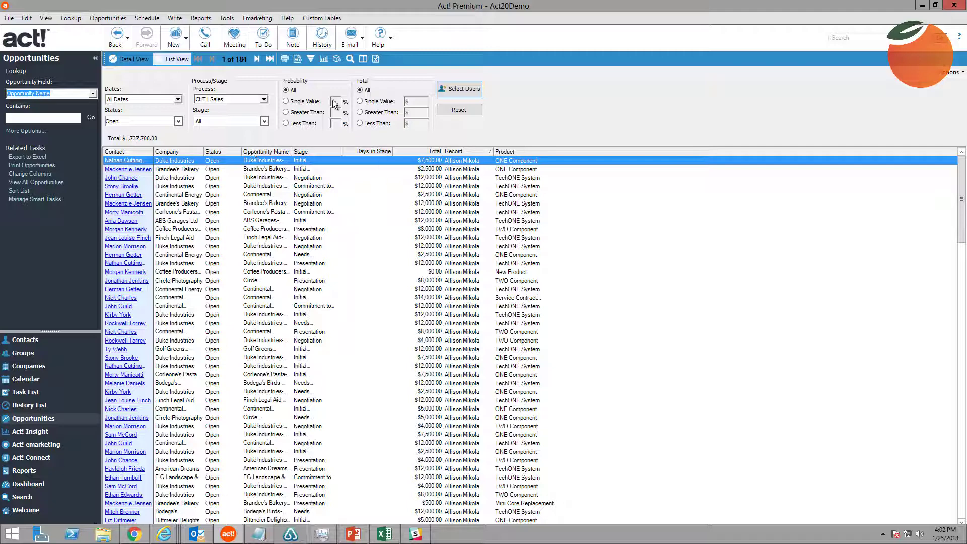
Uncheck Initial Communication, Needs Assessment, Presentation and Negotiation stages, returning to 12 opportunities totalling $85,000
left_click(265, 122)
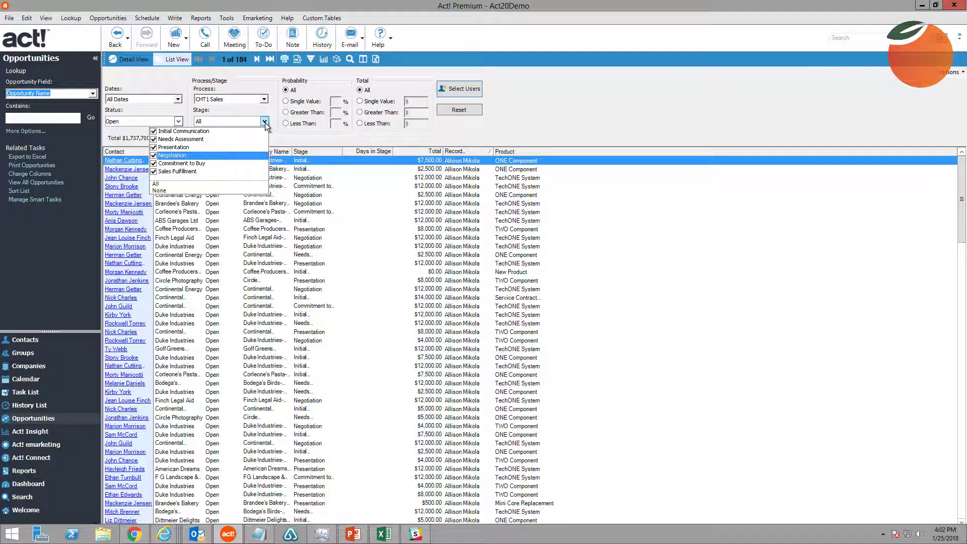
left_click(162, 131)
left_click(162, 139)
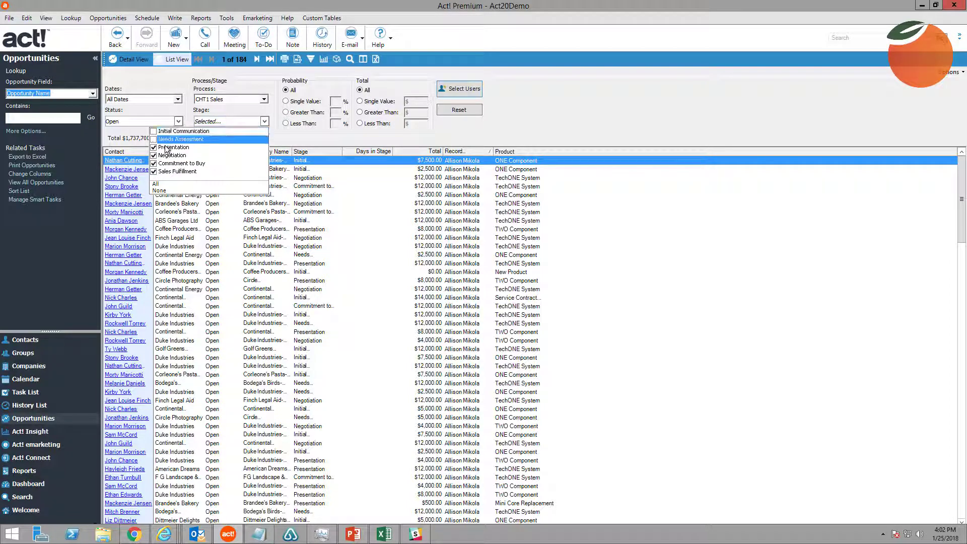
left_click(163, 147)
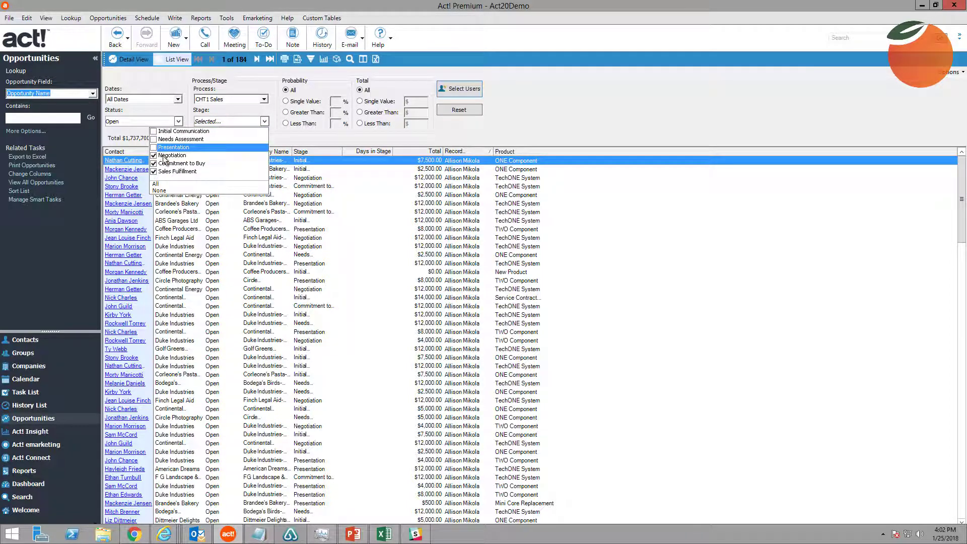
left_click(164, 157)
left_click(129, 140)
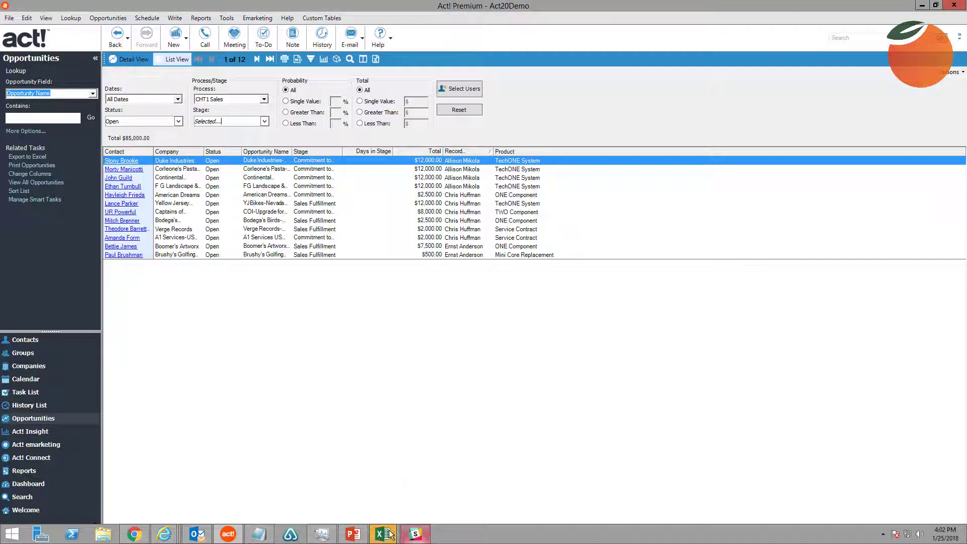
Bring up the exported Sheet1 workbook and look over the contact names in column A
mouse_move(383, 535)
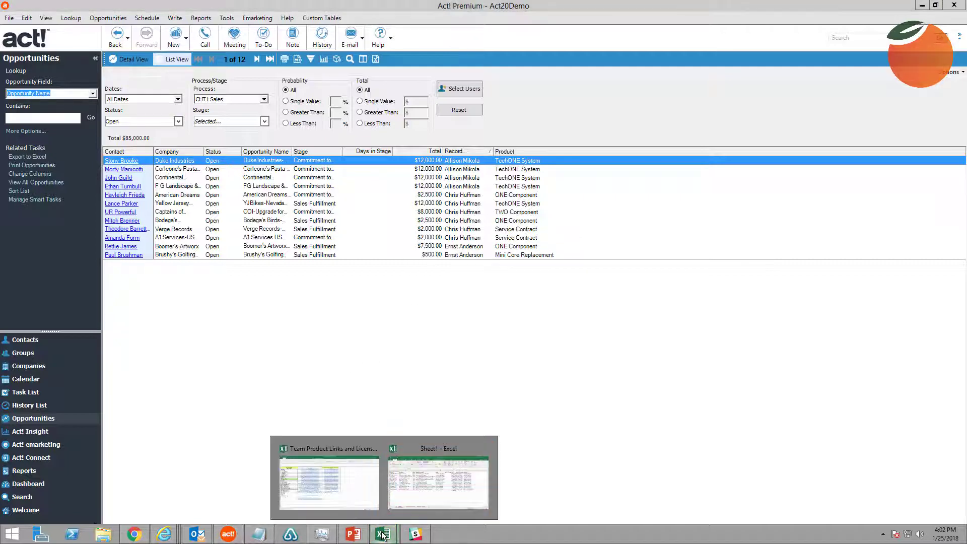
left_click(423, 490)
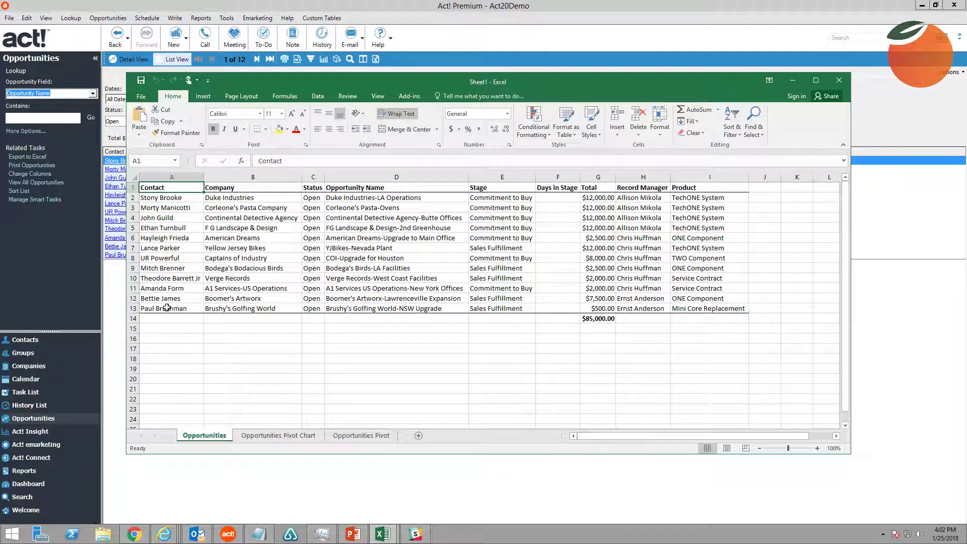
left_click_drag(165, 308, 164, 198)
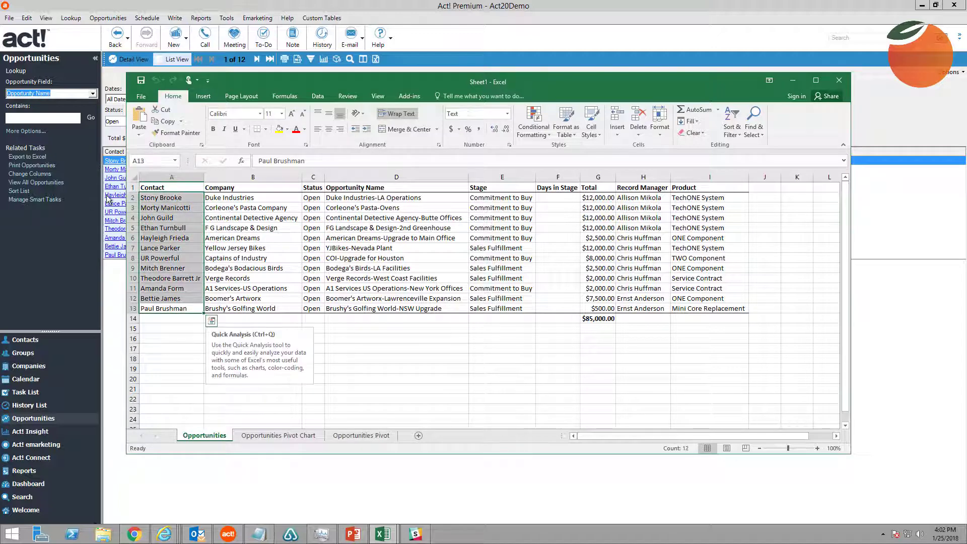
left_click(346, 271)
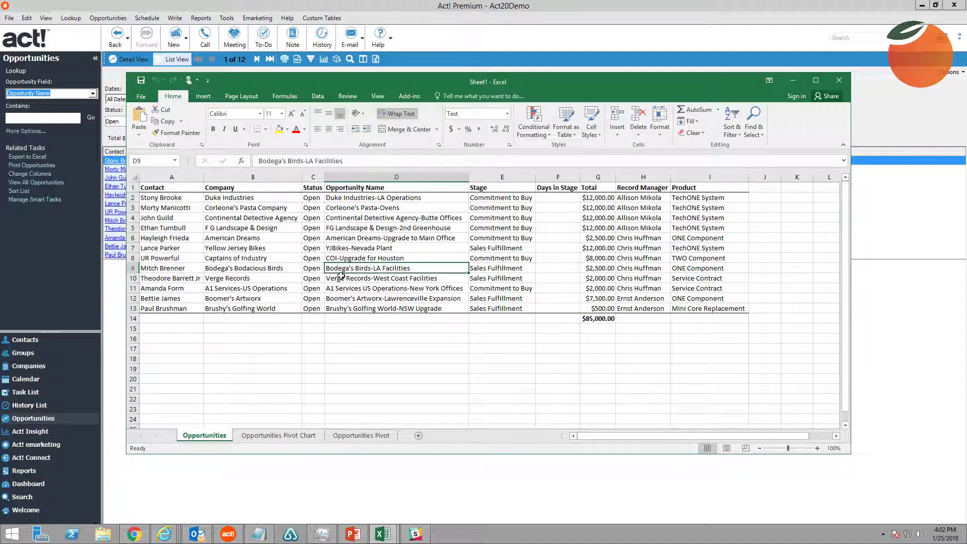
On the Opportunities Pivot Chart sheet, add Contact and Company to the axis, then close Excel
left_click(262, 437)
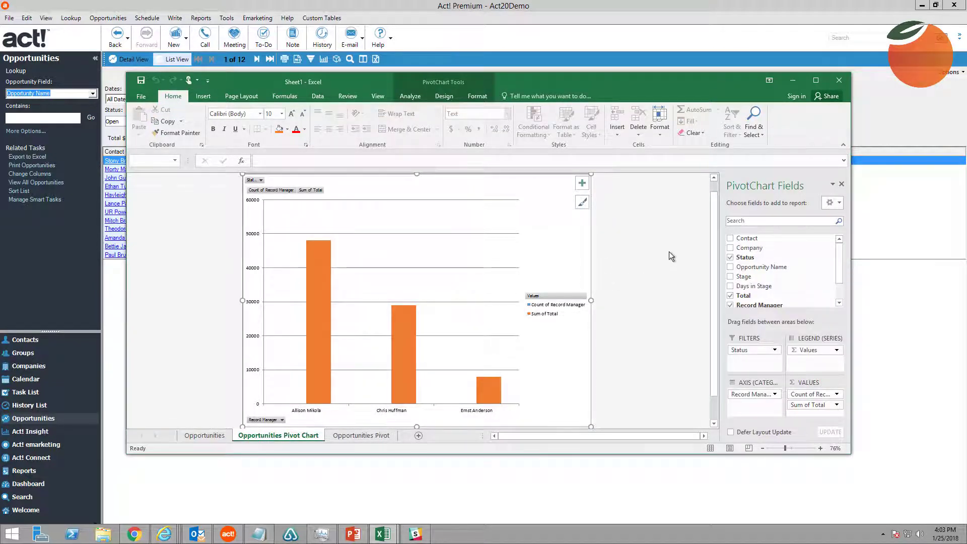
left_click(731, 238)
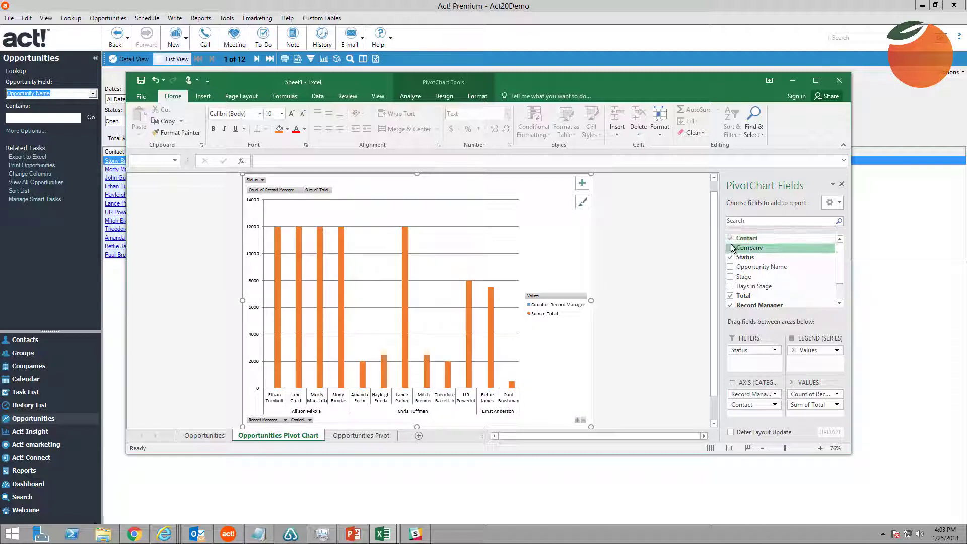
left_click(731, 248)
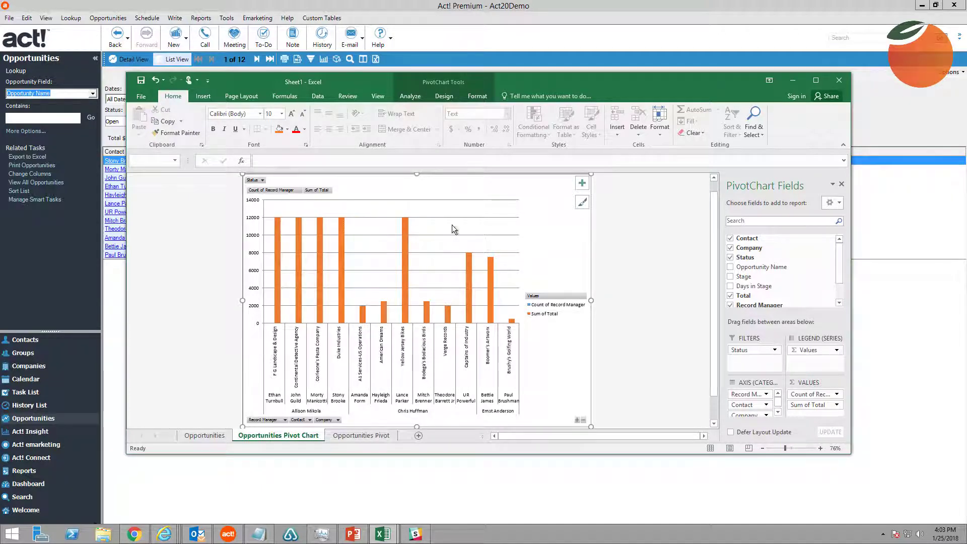
left_click(840, 81)
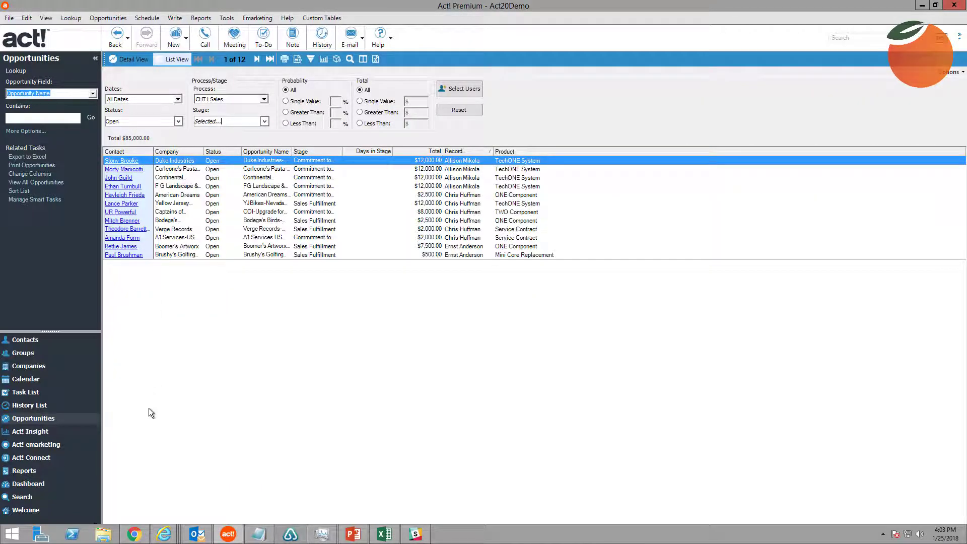
From Reports, start Opportunity Reports > Sales Analysis by Record Manager
left_click(23, 471)
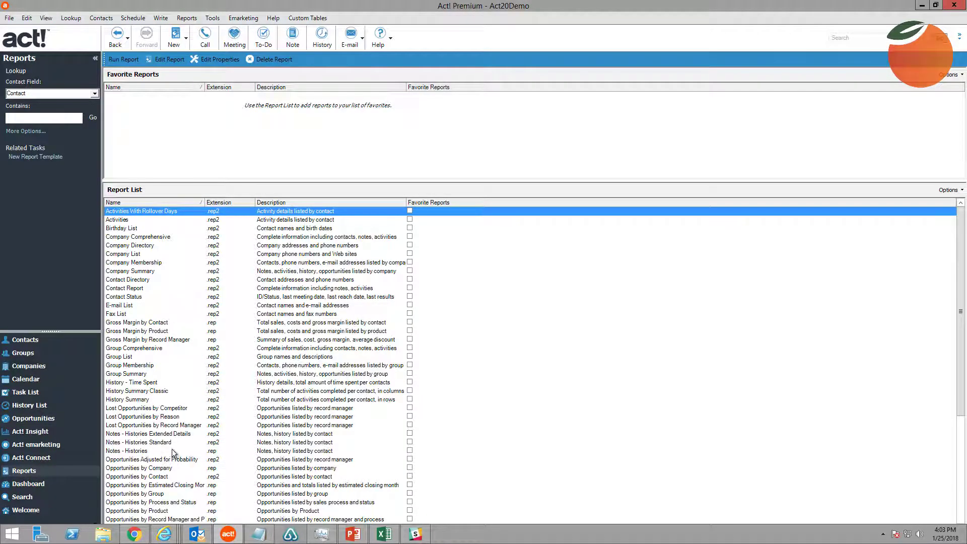
left_click(186, 18)
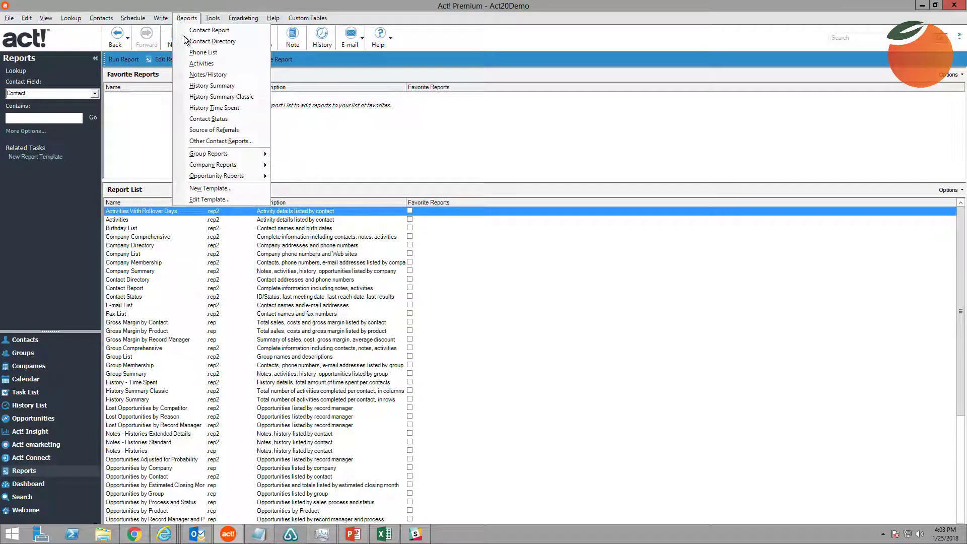
mouse_move(209, 178)
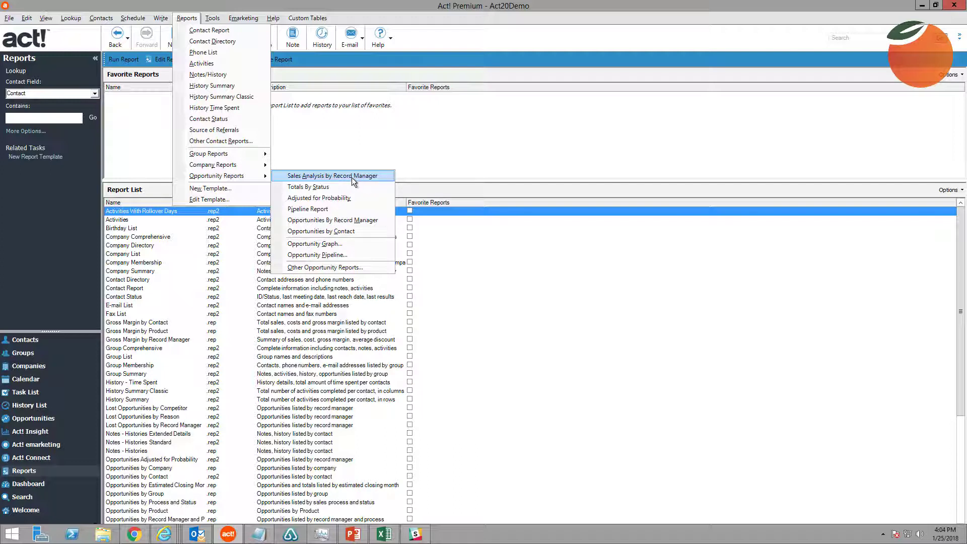
left_click(326, 176)
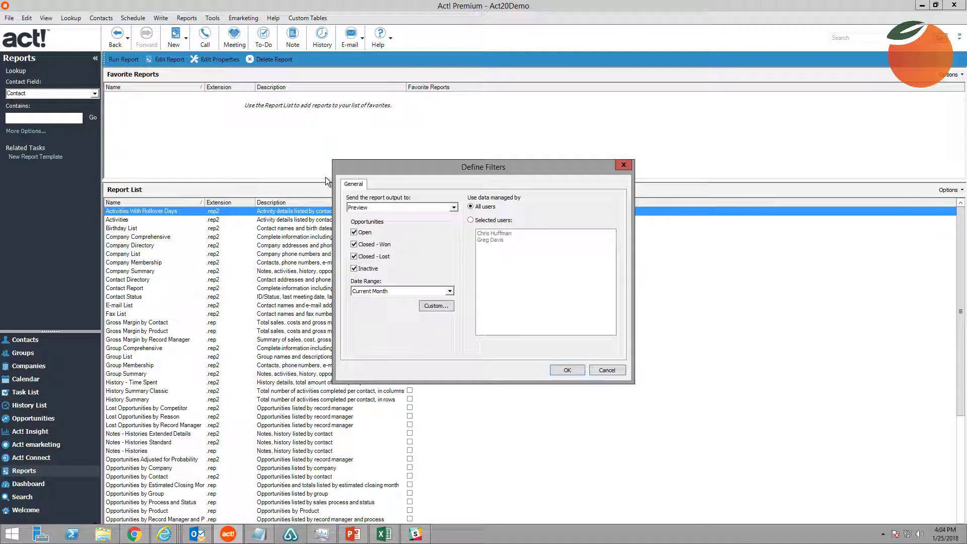
Run the report to Preview, excluding Closed - Won and Closed - Lost, with Date Range All
left_click_drag(458, 162, 318, 150)
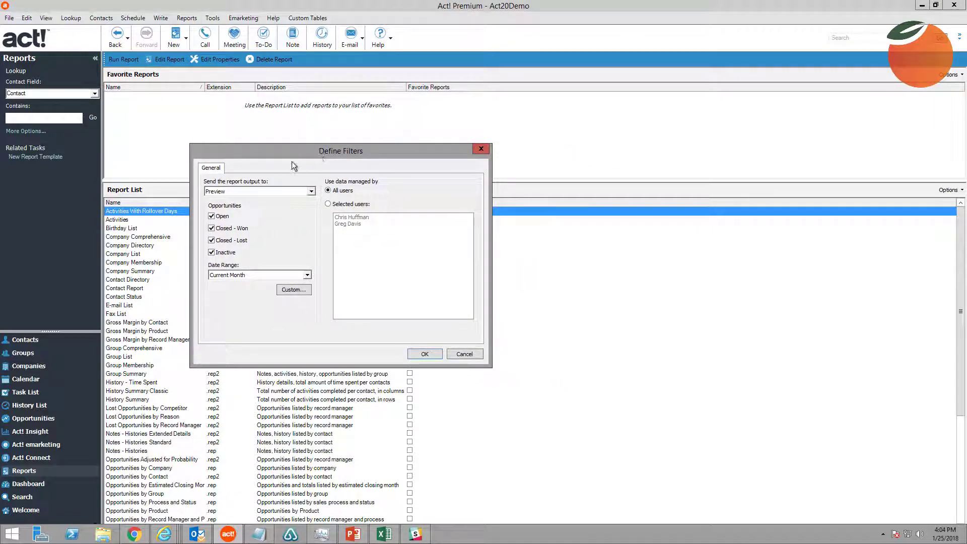
left_click(312, 192)
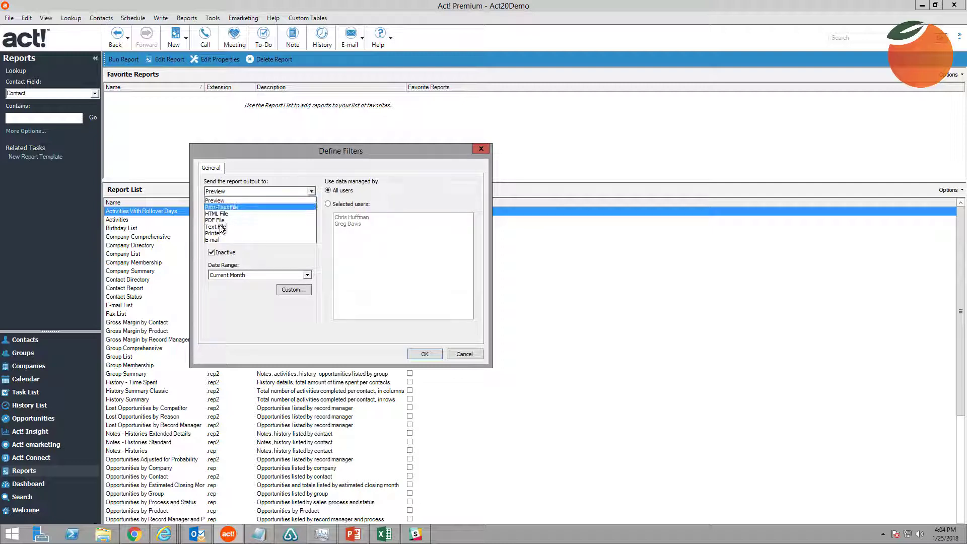
left_click(233, 201)
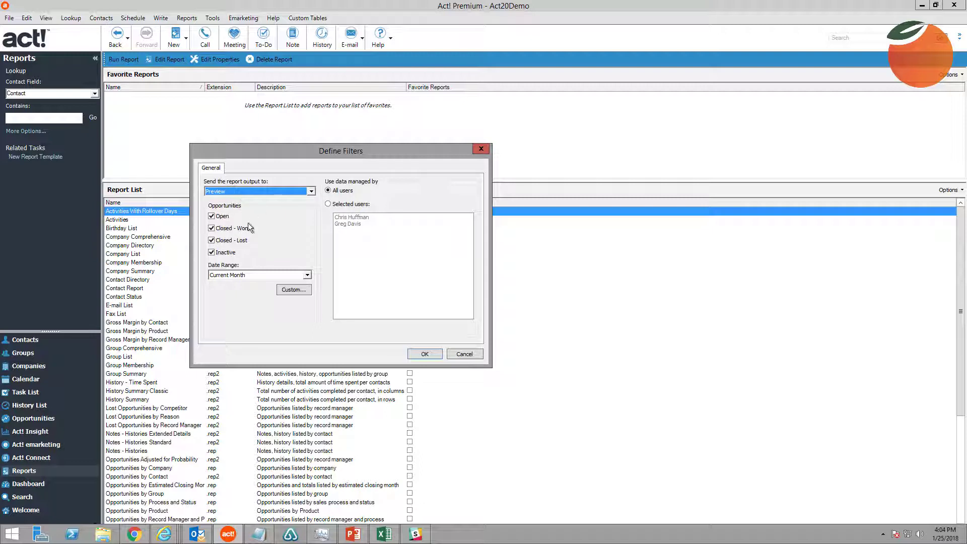
left_click(211, 229)
left_click(215, 241)
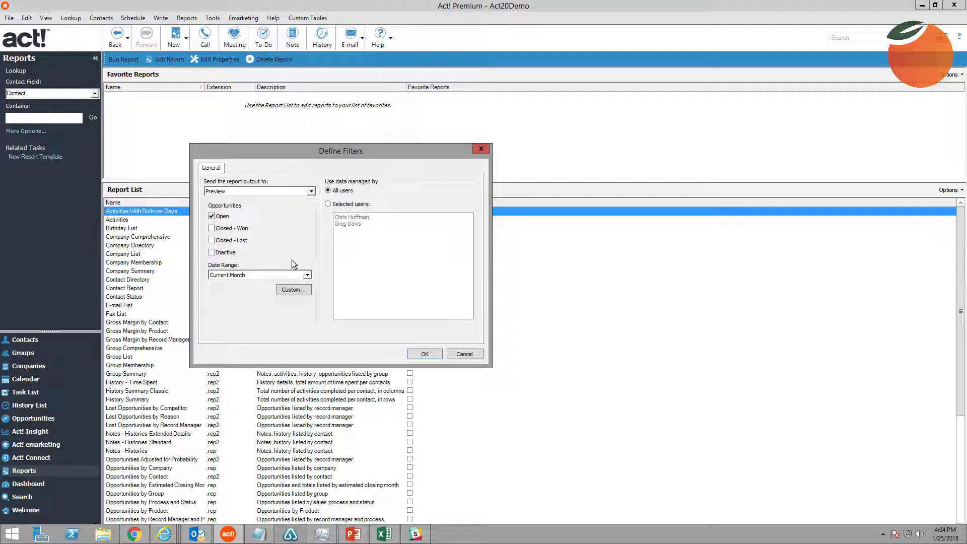
left_click(307, 276)
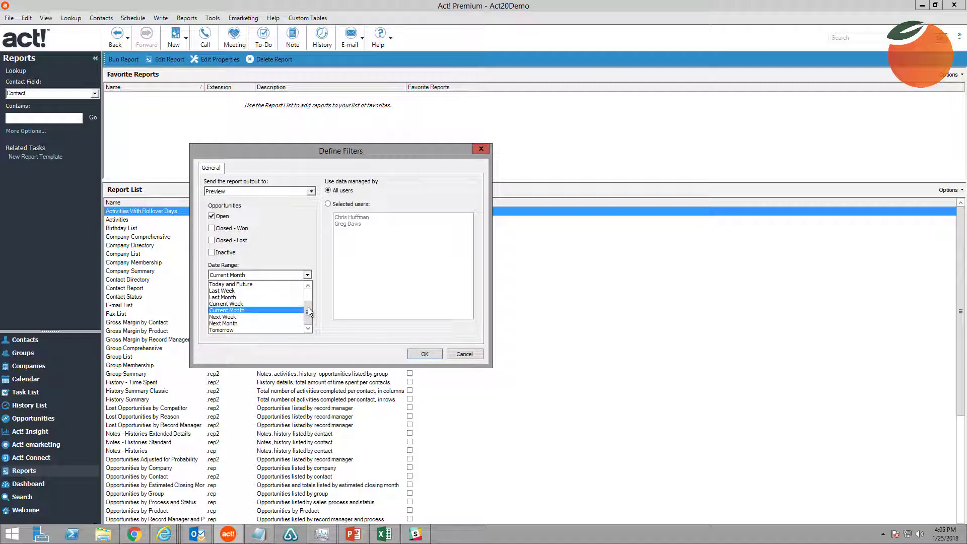
scroll(308, 285, "up", 2)
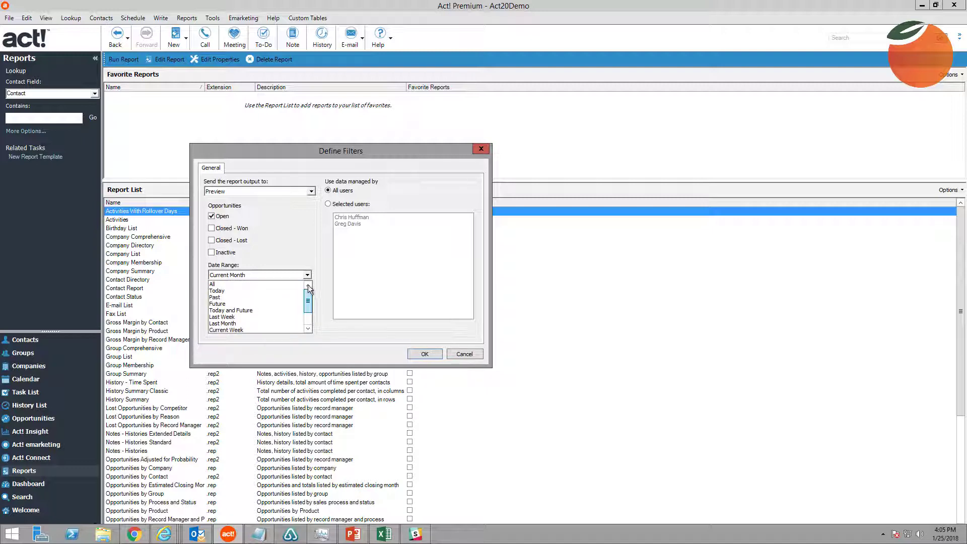
left_click(253, 283)
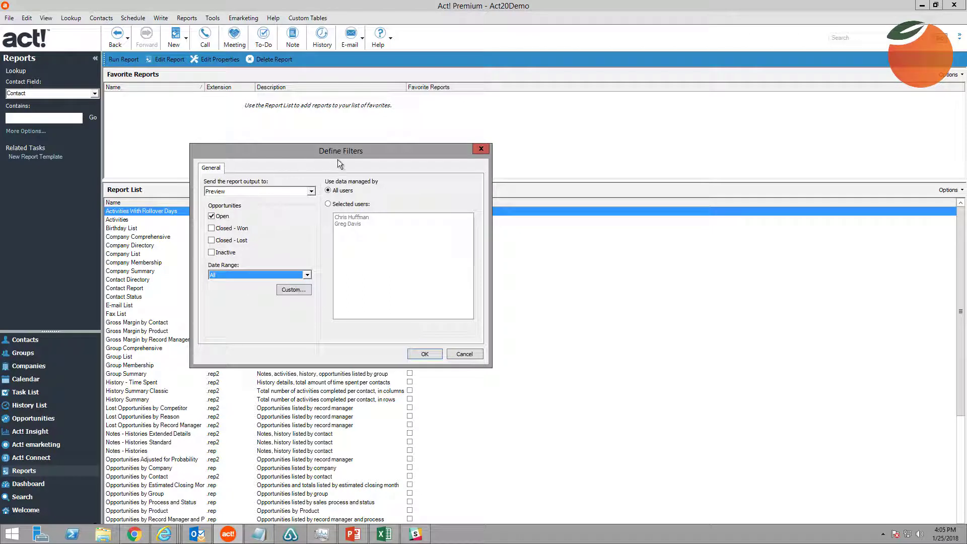
left_click(415, 355)
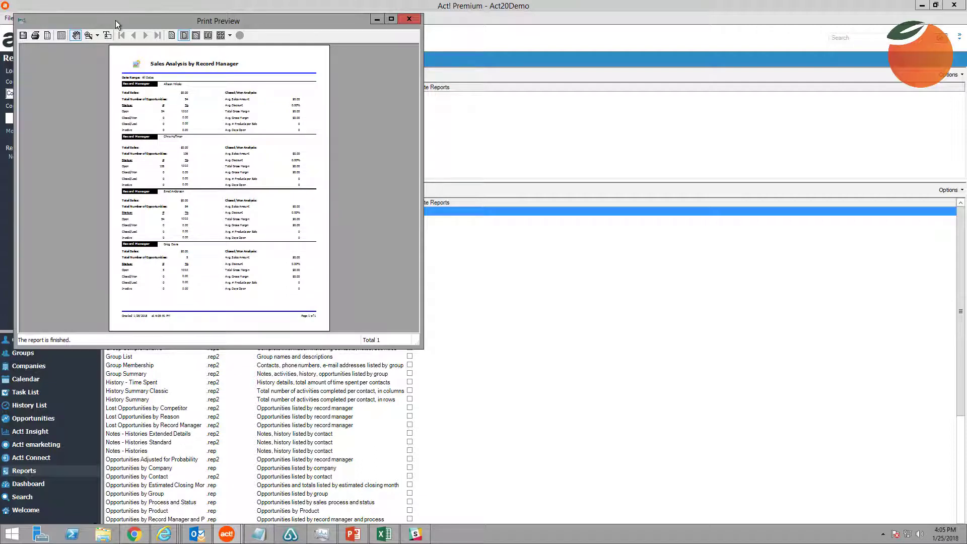
Zoom the report preview in three times and scroll through each record manager's totals
left_click_drag(116, 20, 272, 83)
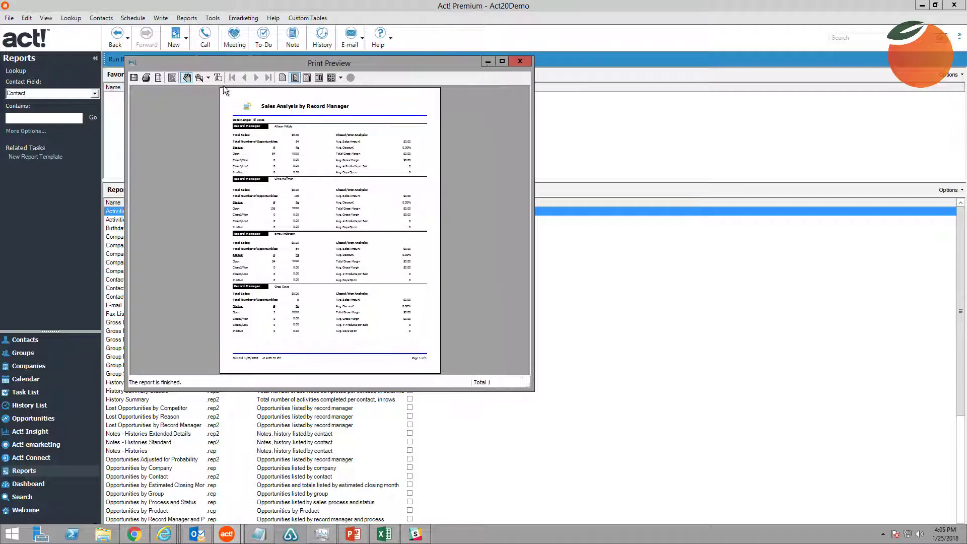
left_click(243, 101)
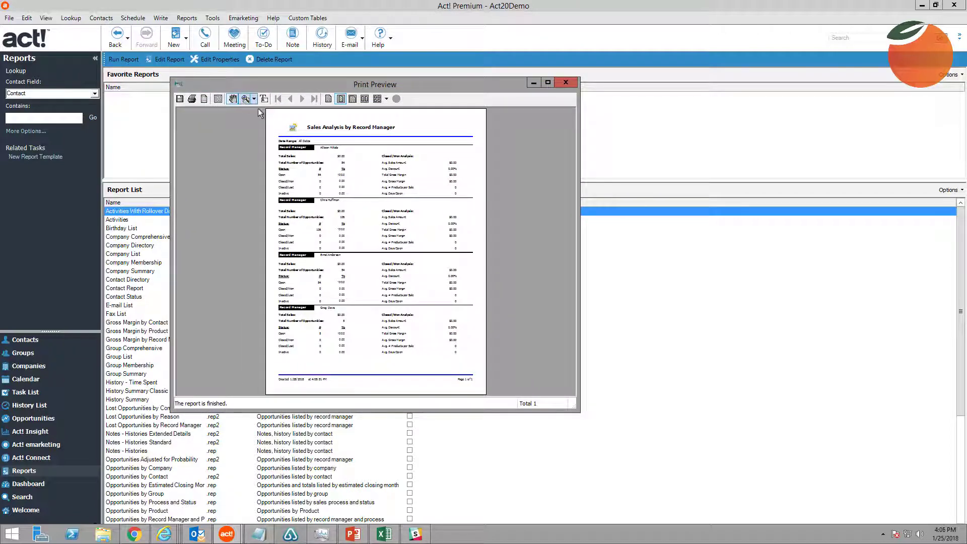
left_click(337, 158)
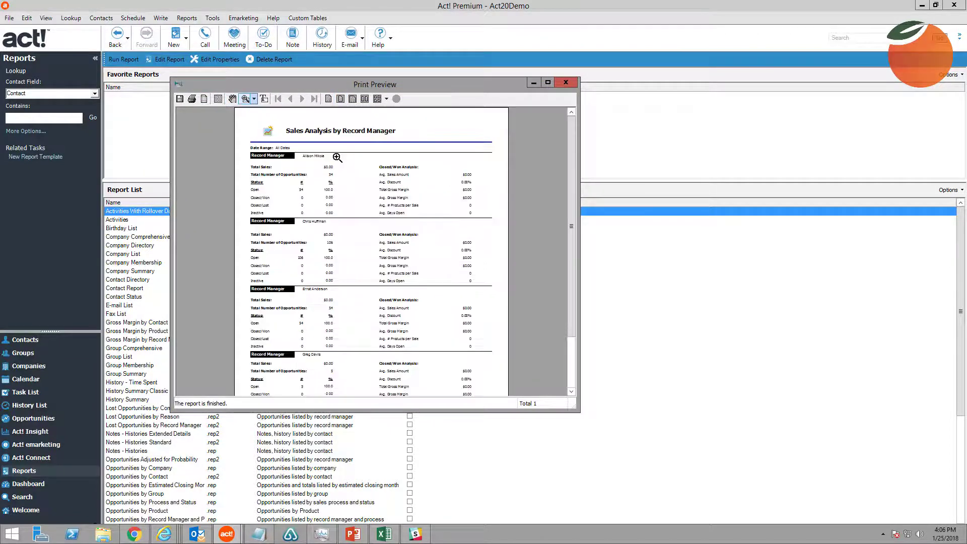
left_click(338, 157)
left_click(339, 158)
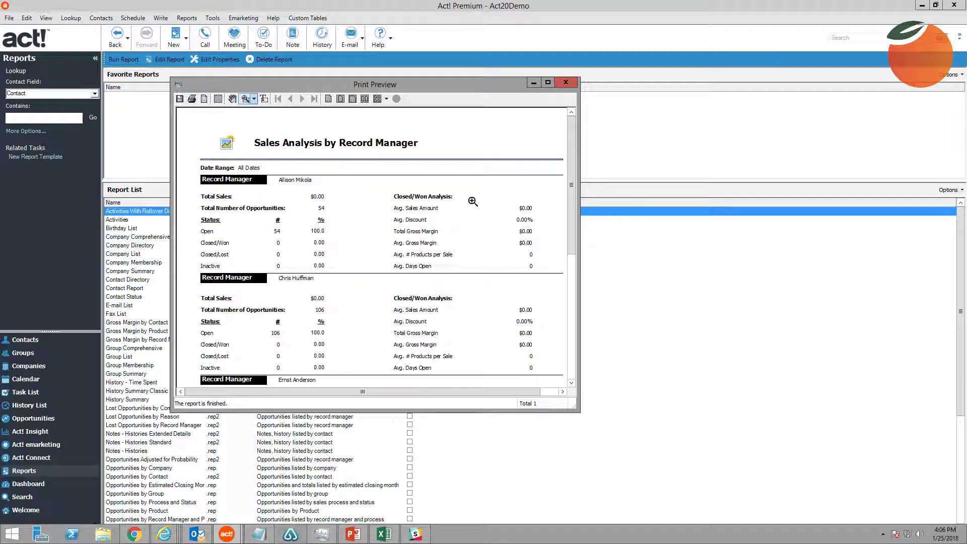
scroll(489, 298, "down", 5)
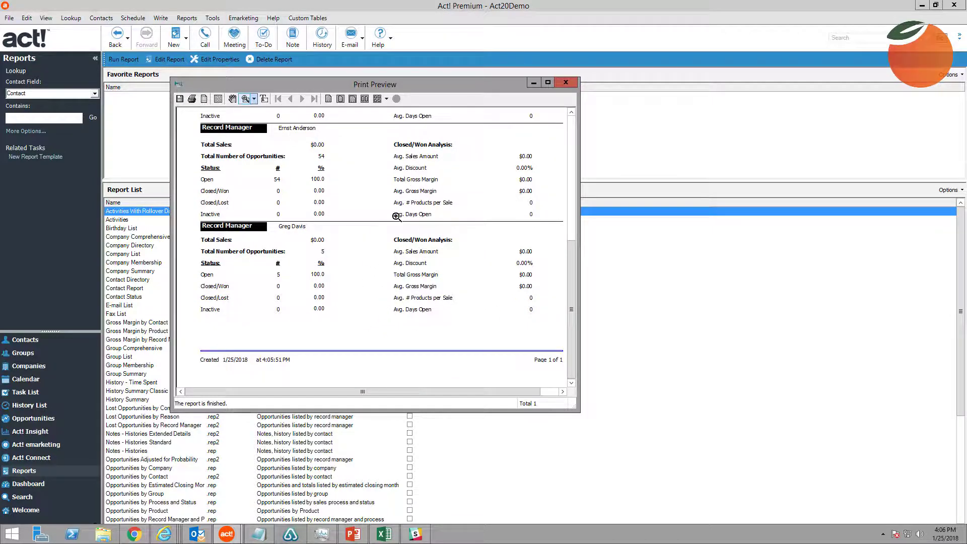
scroll(437, 287, "up", 5)
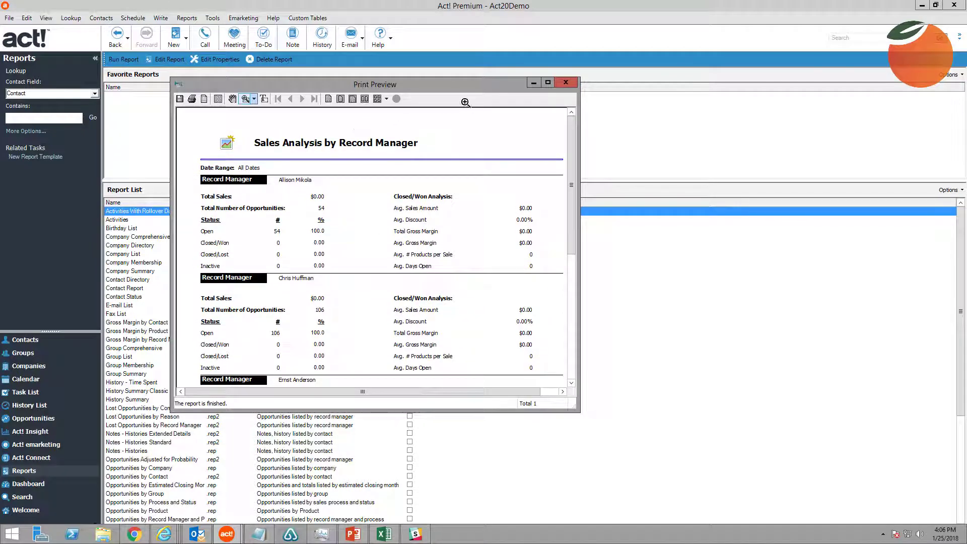
Close the preview, open the Default Dashboard, and drop down its dashboard selector
left_click(566, 83)
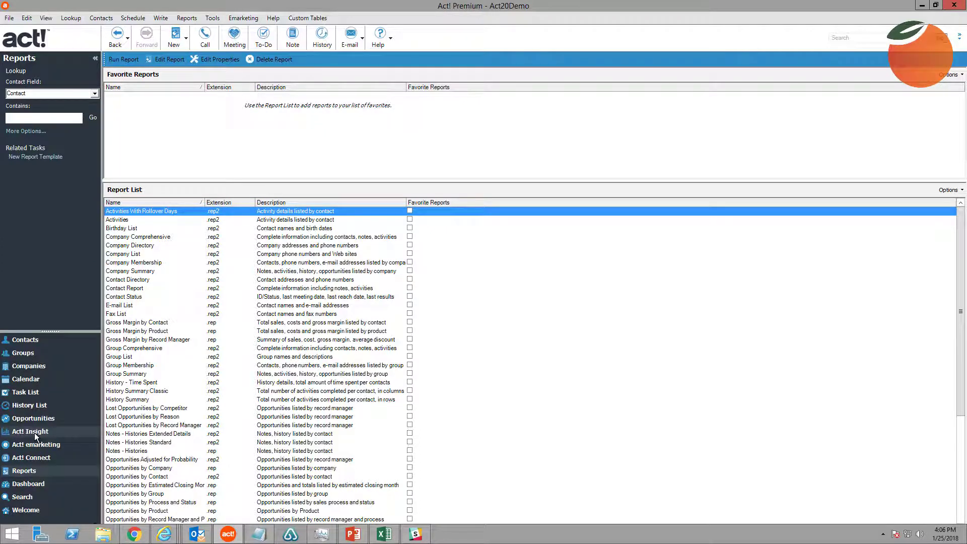
left_click(29, 485)
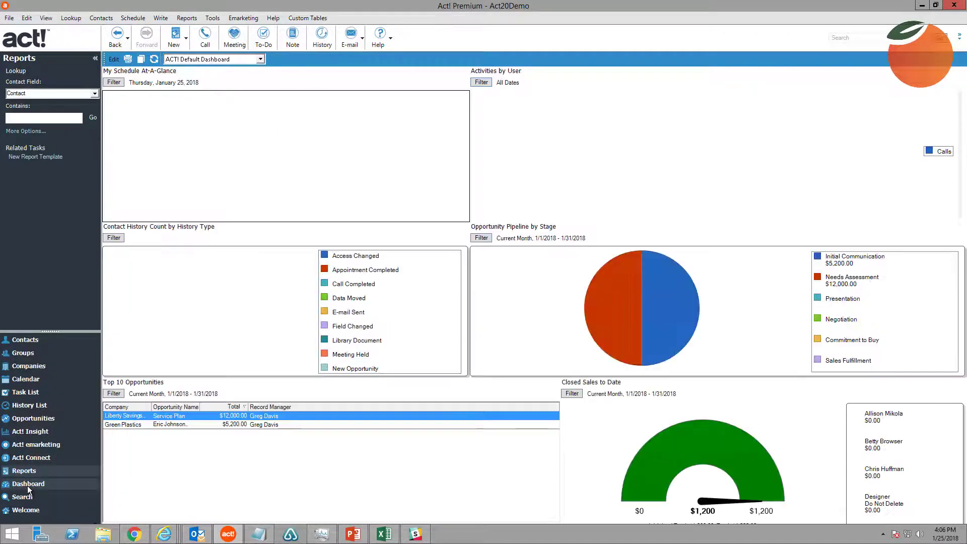
left_click(28, 487)
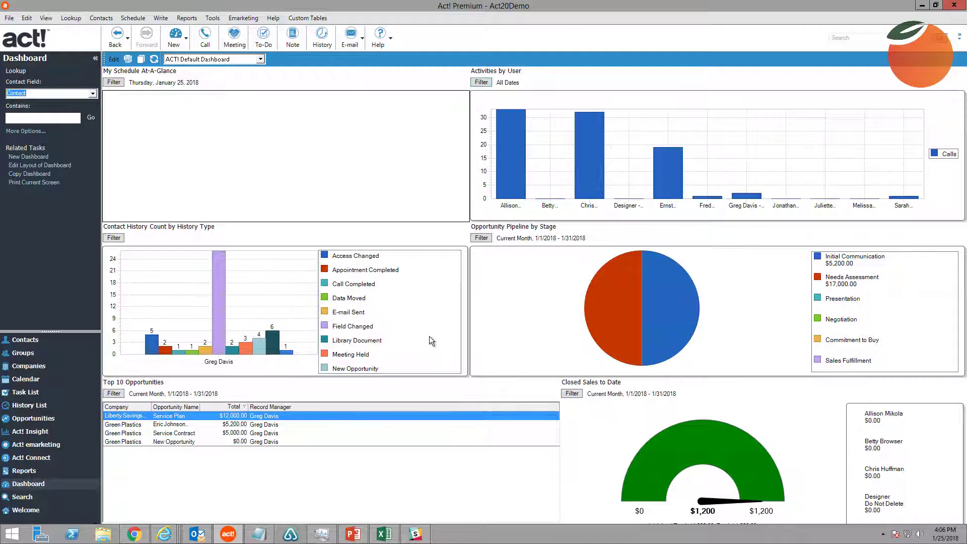
left_click(404, 276)
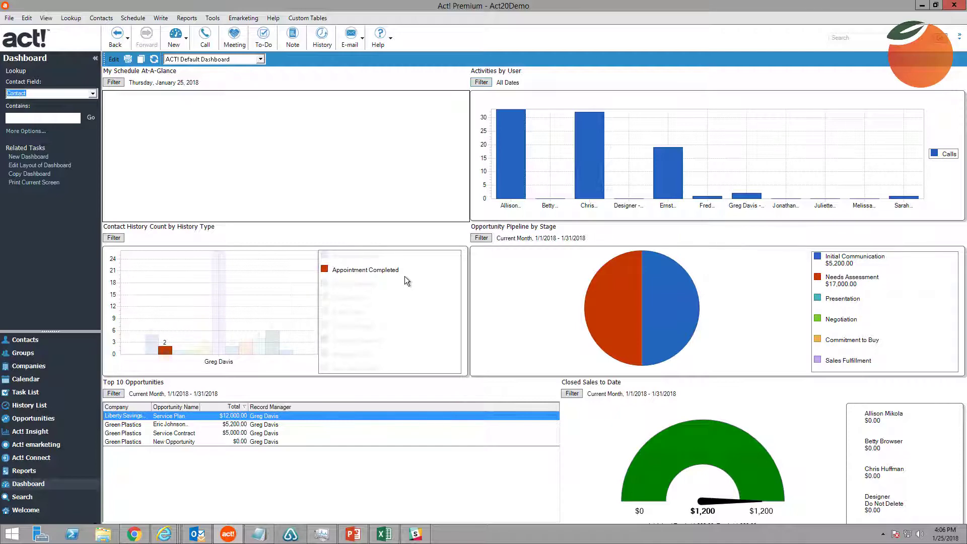
left_click(261, 60)
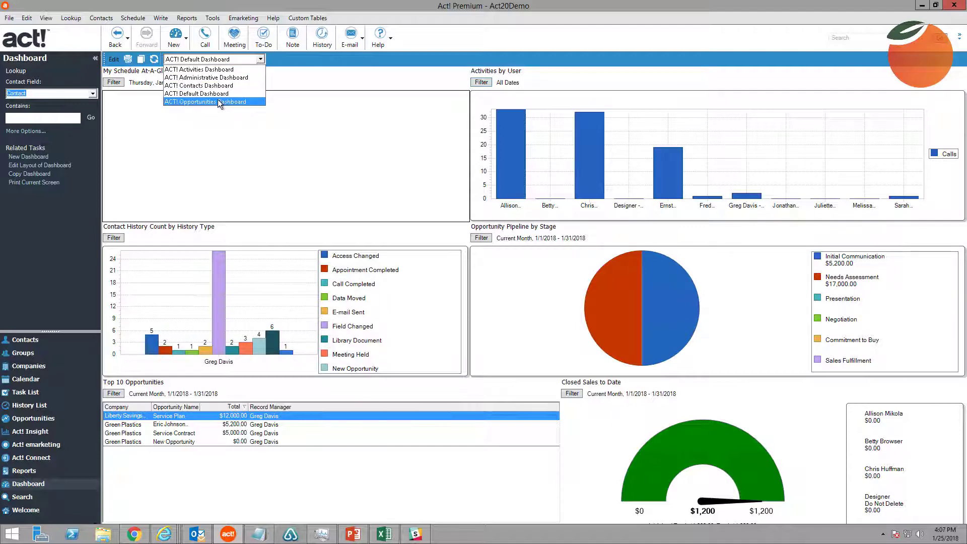
Choose ACT! Opportunities Dashboard from the dashboard list
left_click(217, 100)
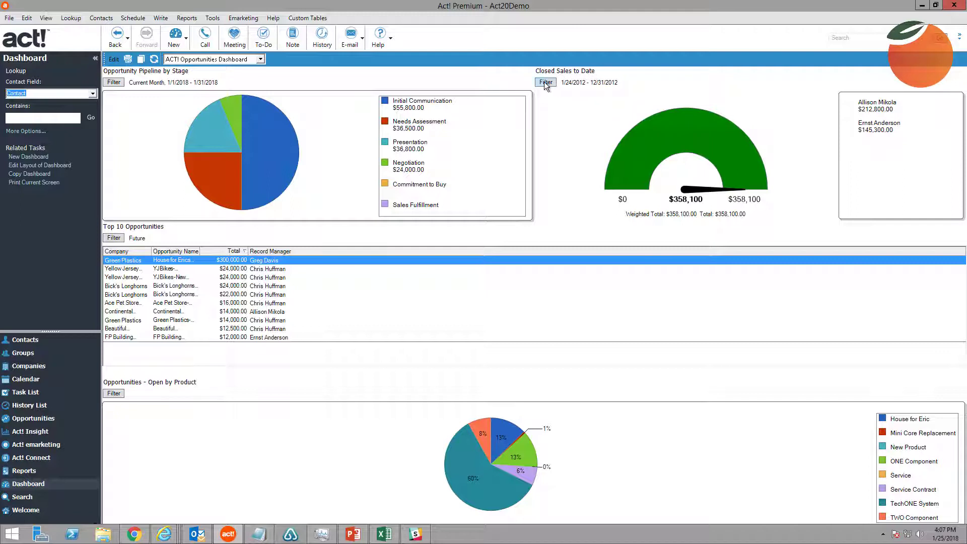
left_click(544, 81)
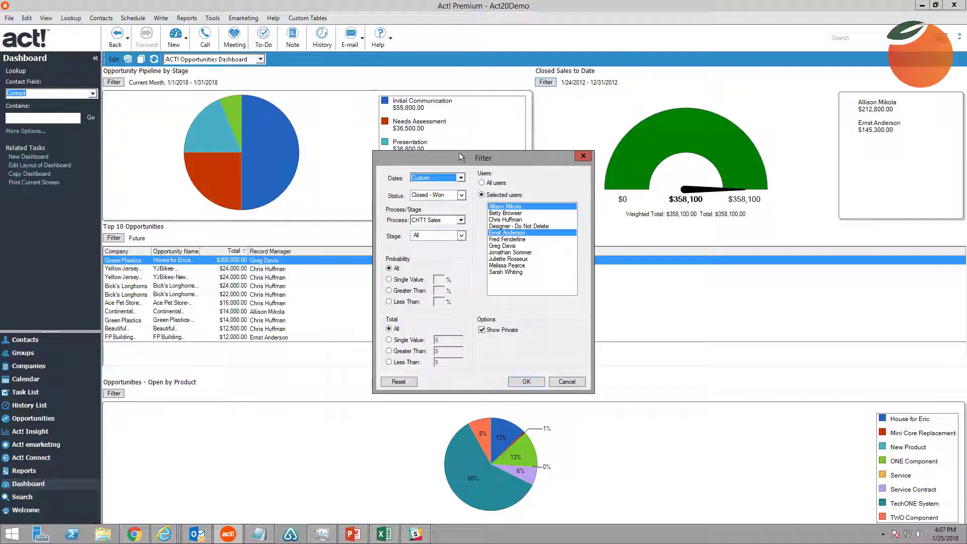
left_click_drag(424, 158, 370, 125)
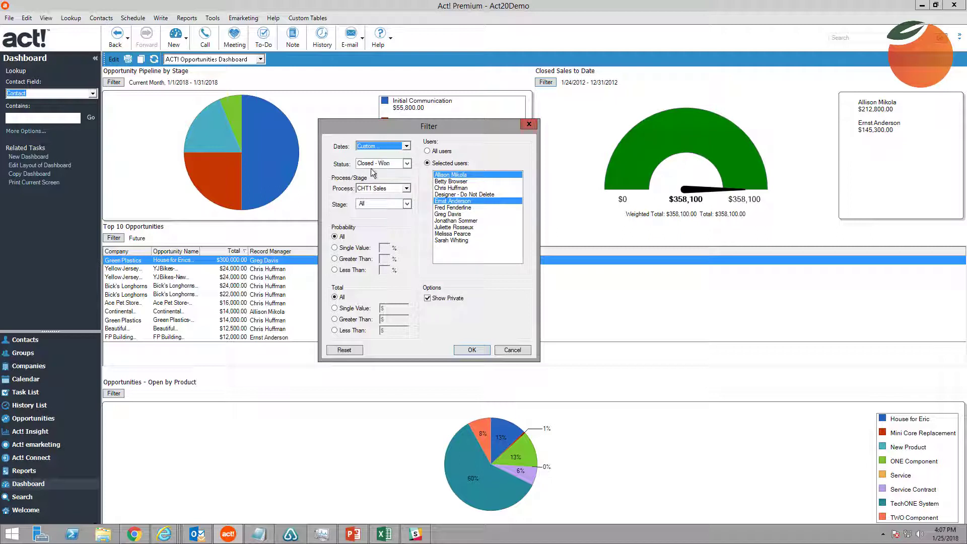
left_click(406, 147)
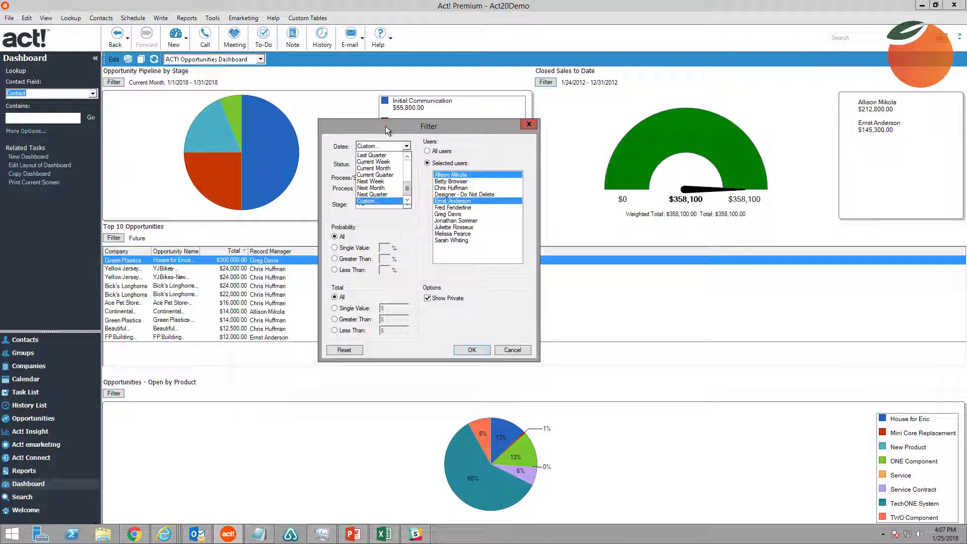
left_click(386, 129)
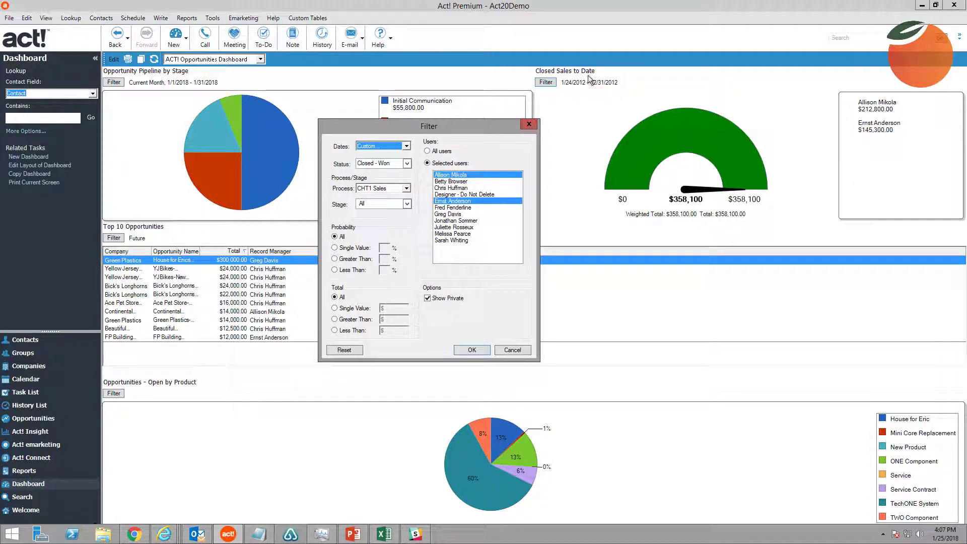
left_click(510, 352)
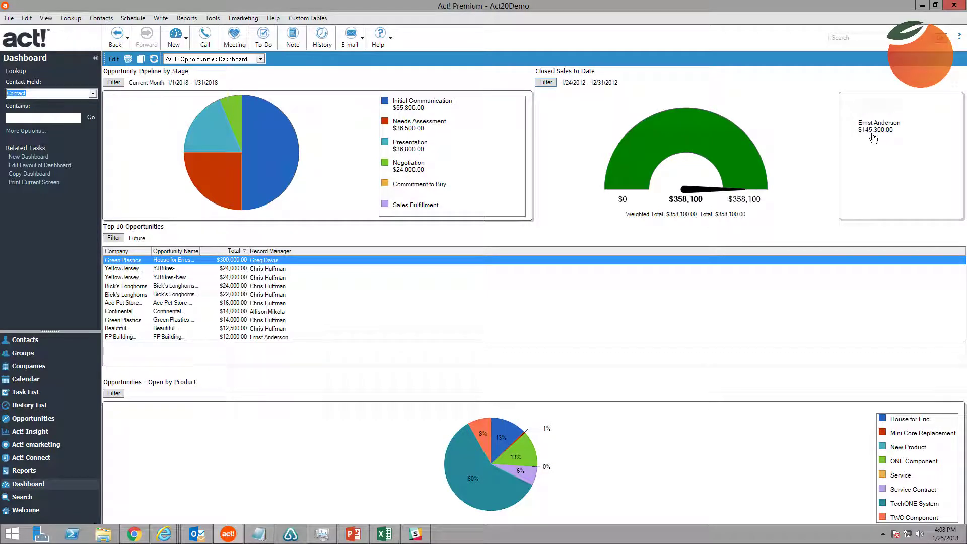
Open Act! Insight on the Sales Metrics view, then hide the views panel
left_click(35, 432)
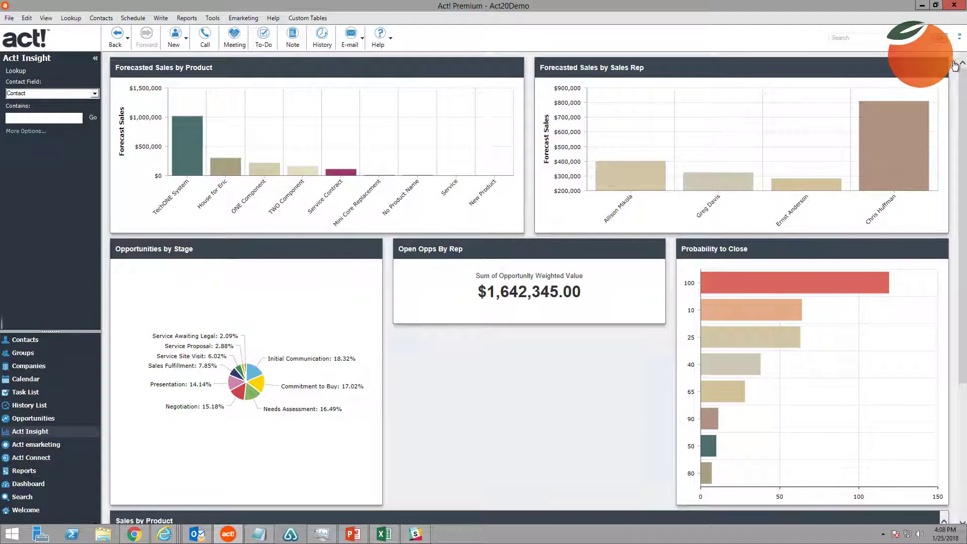
left_click(955, 65)
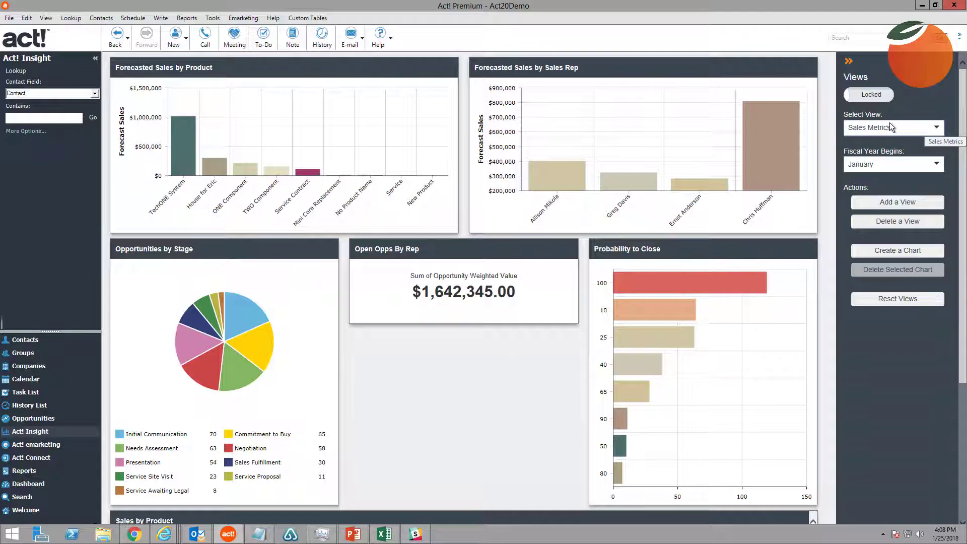
left_click(938, 128)
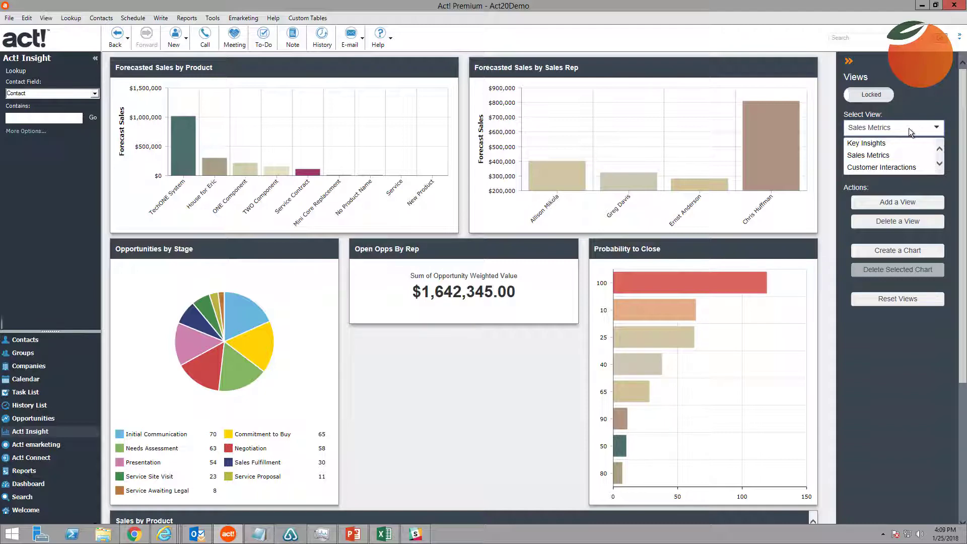
left_click(918, 93)
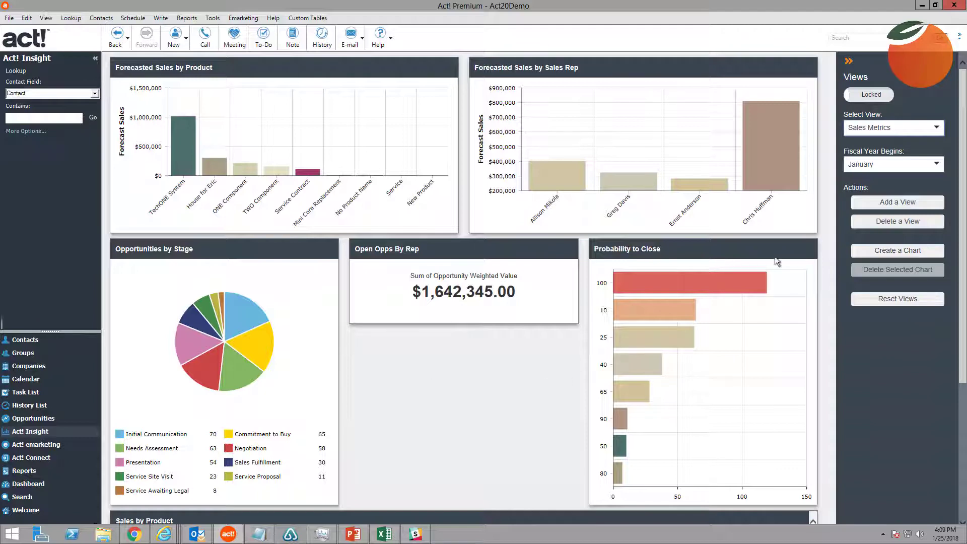
left_click(850, 64)
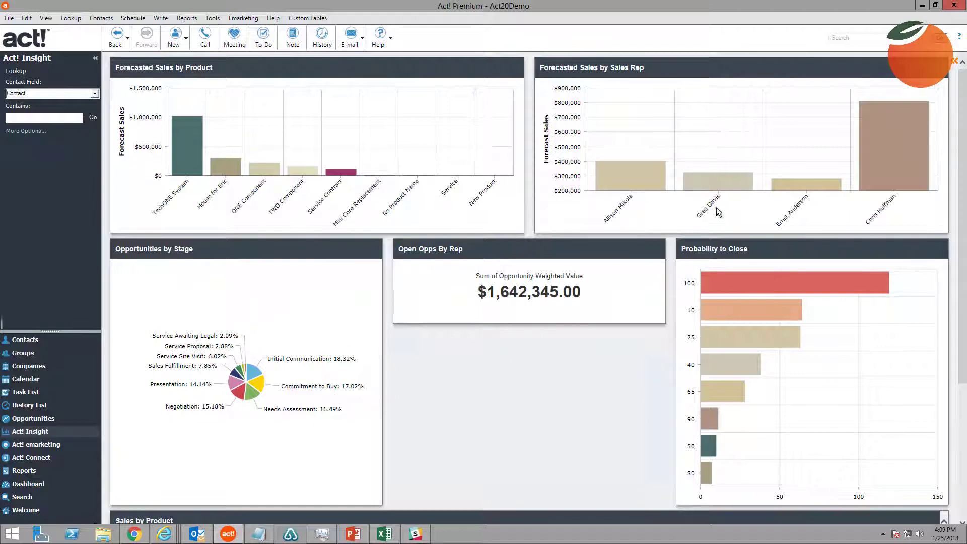
Select the Forecasted Sales by Product chart and switch it through Count, Weighted and Total Value
left_click(953, 68)
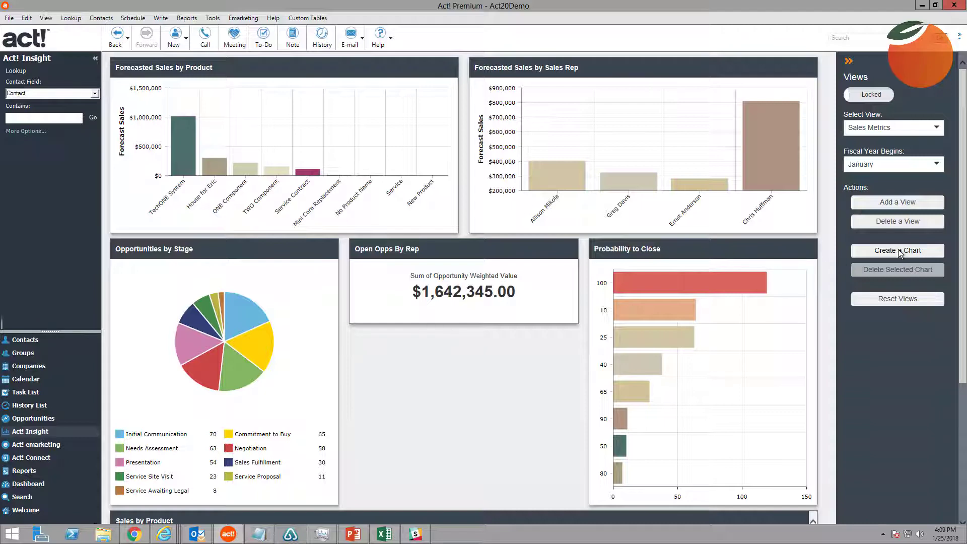
left_click(162, 69)
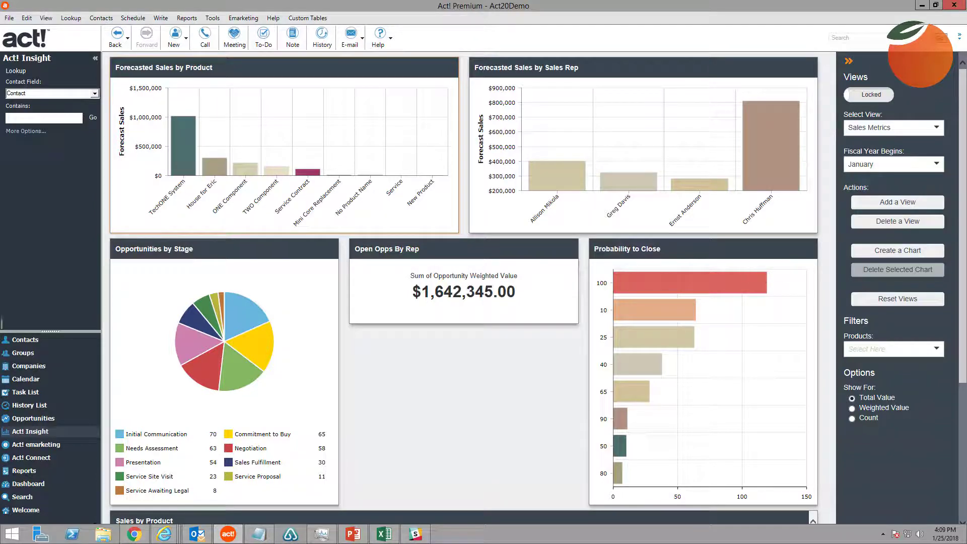
left_click(853, 418)
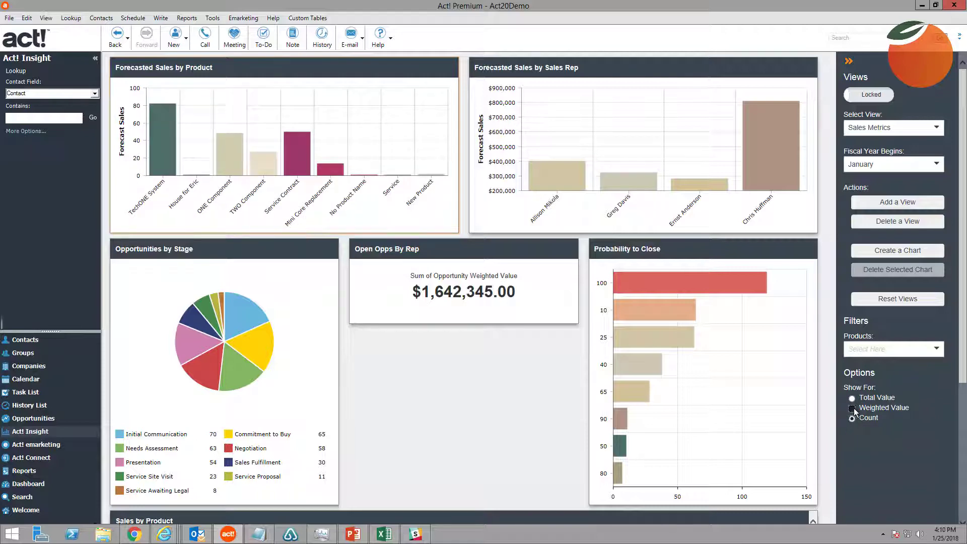
left_click(853, 408)
left_click(852, 398)
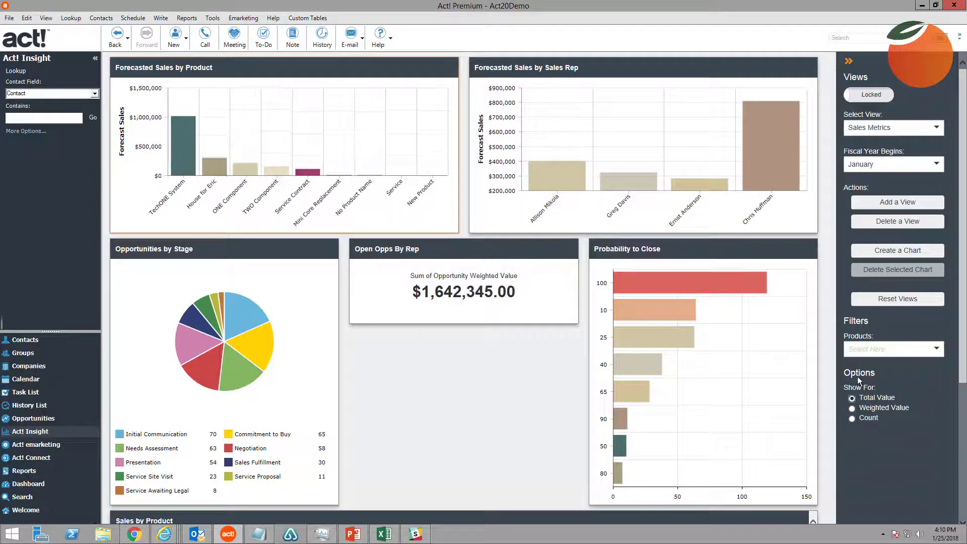
Check the Products filter list for the chart and leave it unchanged
left_click(933, 349)
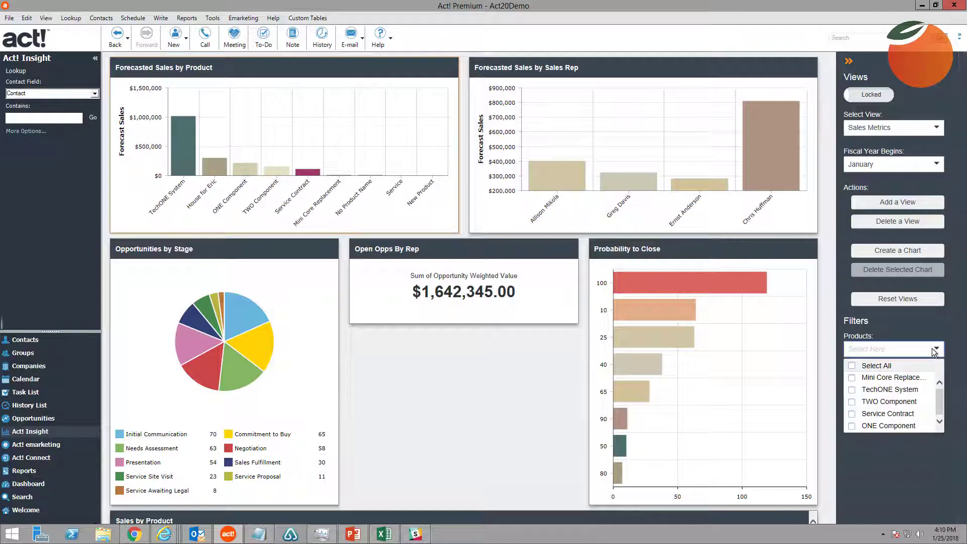
left_click(878, 322)
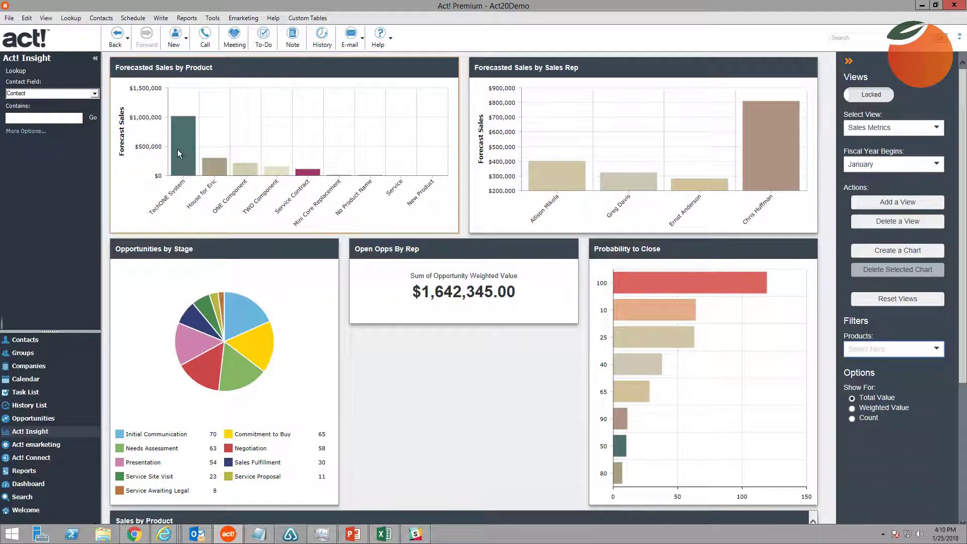
mouse_move(177, 151)
List TechONE System's open opportunities from its bar, then restore the bar chart and hide the panel
left_click(184, 142)
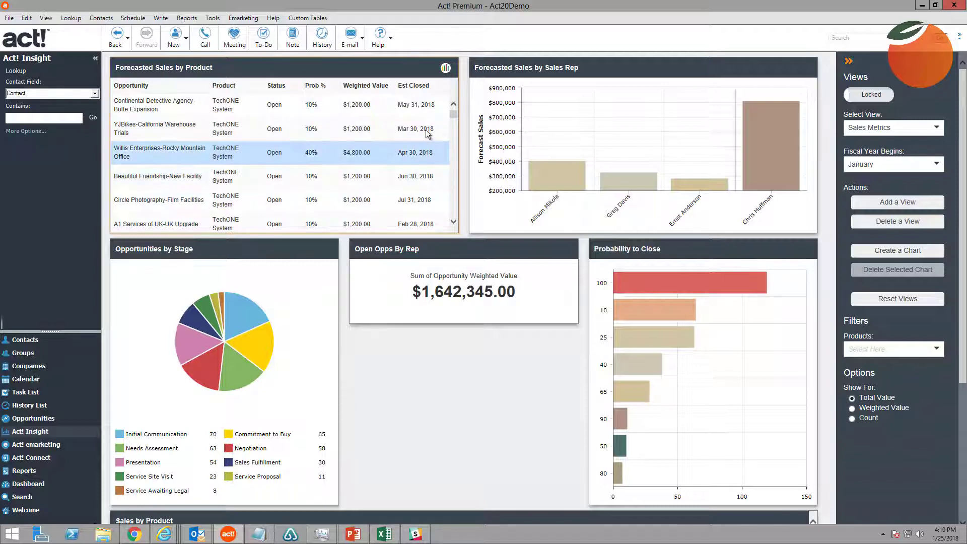
mouse_move(454, 119)
left_mouse_down()
mouse_move(457, 187)
mouse_move(456, 101)
left_mouse_up()
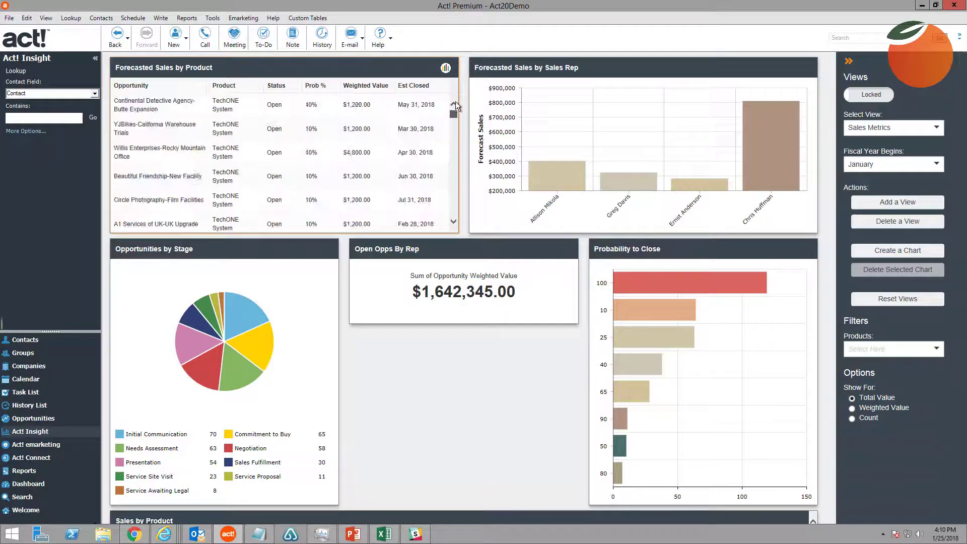
left_click(446, 69)
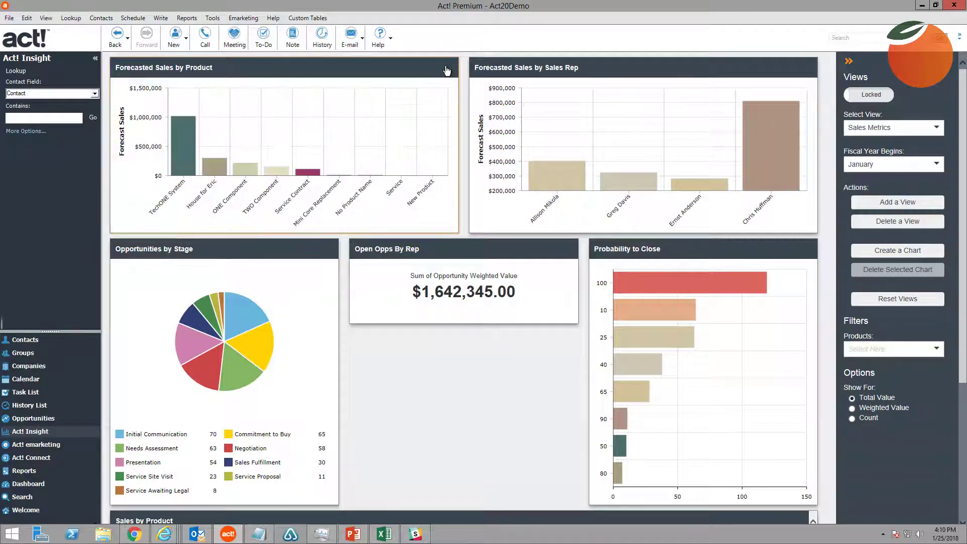
left_click(849, 61)
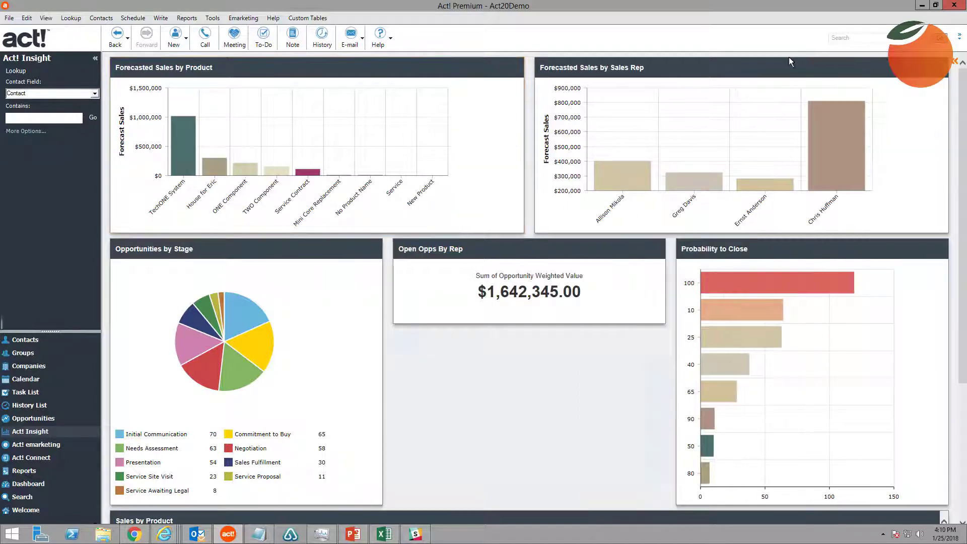